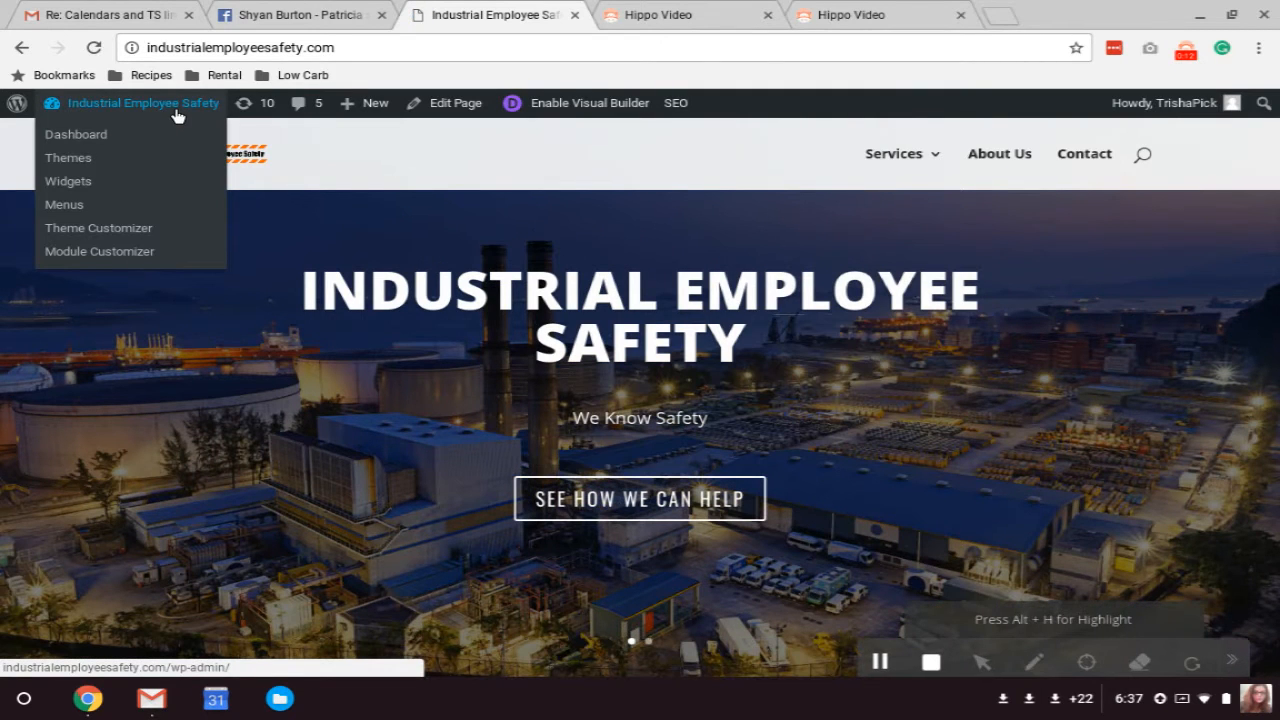
Step: Open the site's admin dashboard and browse the list of all calendars
left_click(175, 112)
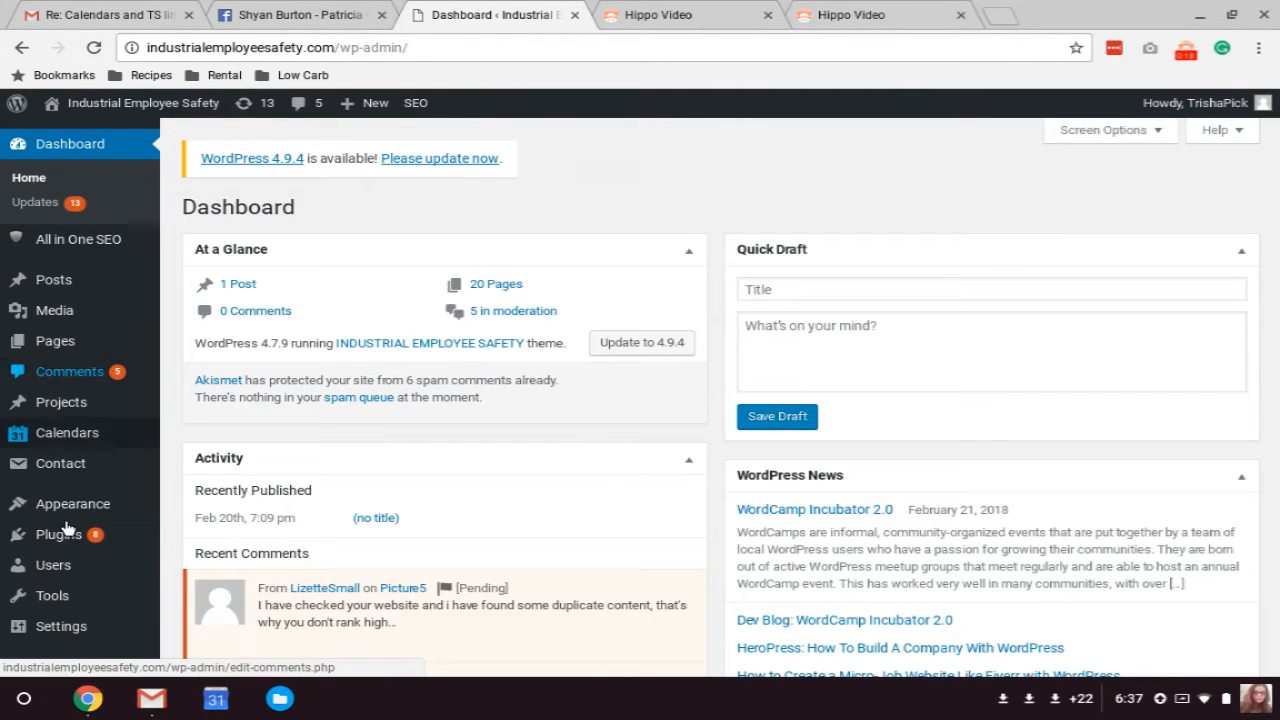
left_click(96, 433)
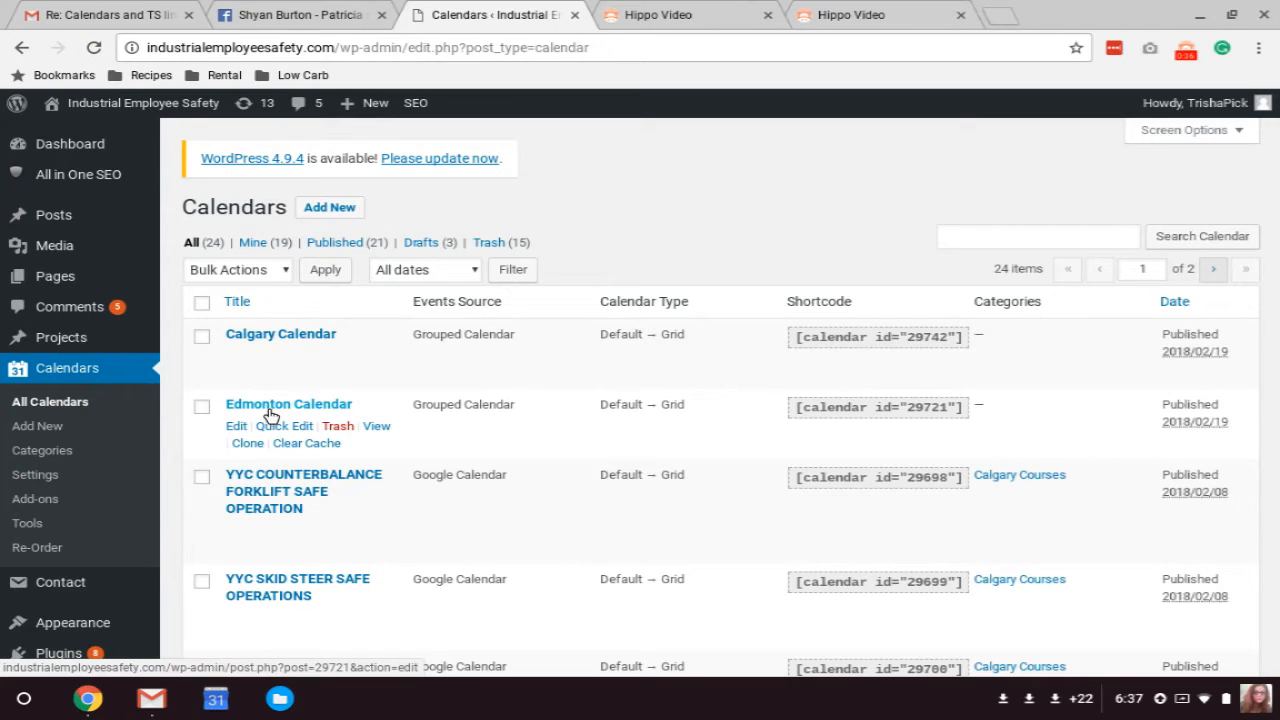
scroll(846, 366, "down", 1)
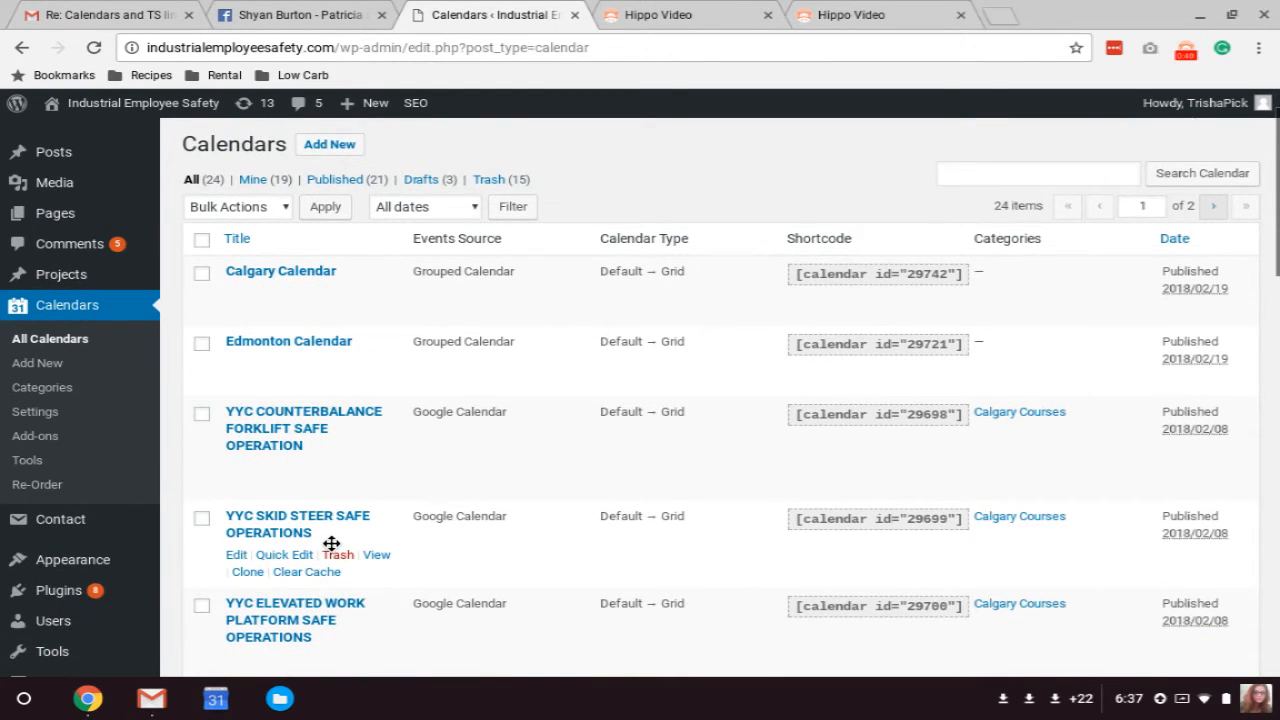
scroll(331, 543, "down", 2)
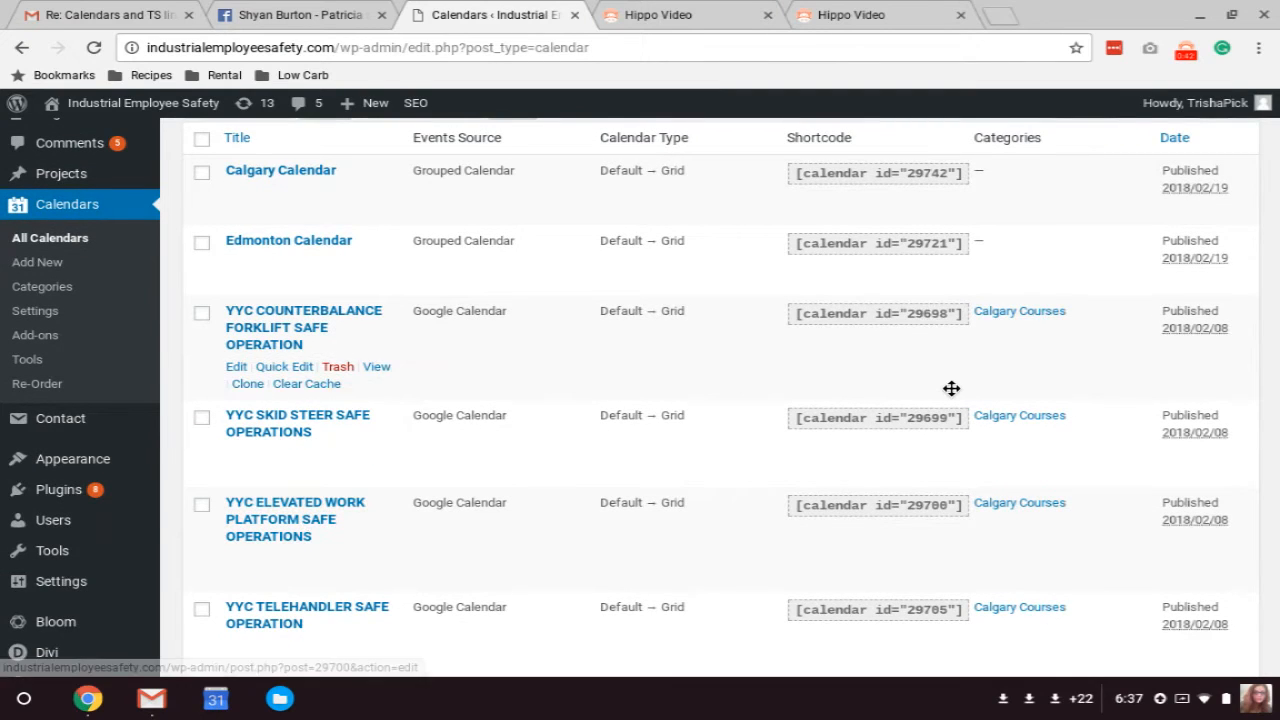
scroll(986, 425, "up", 2)
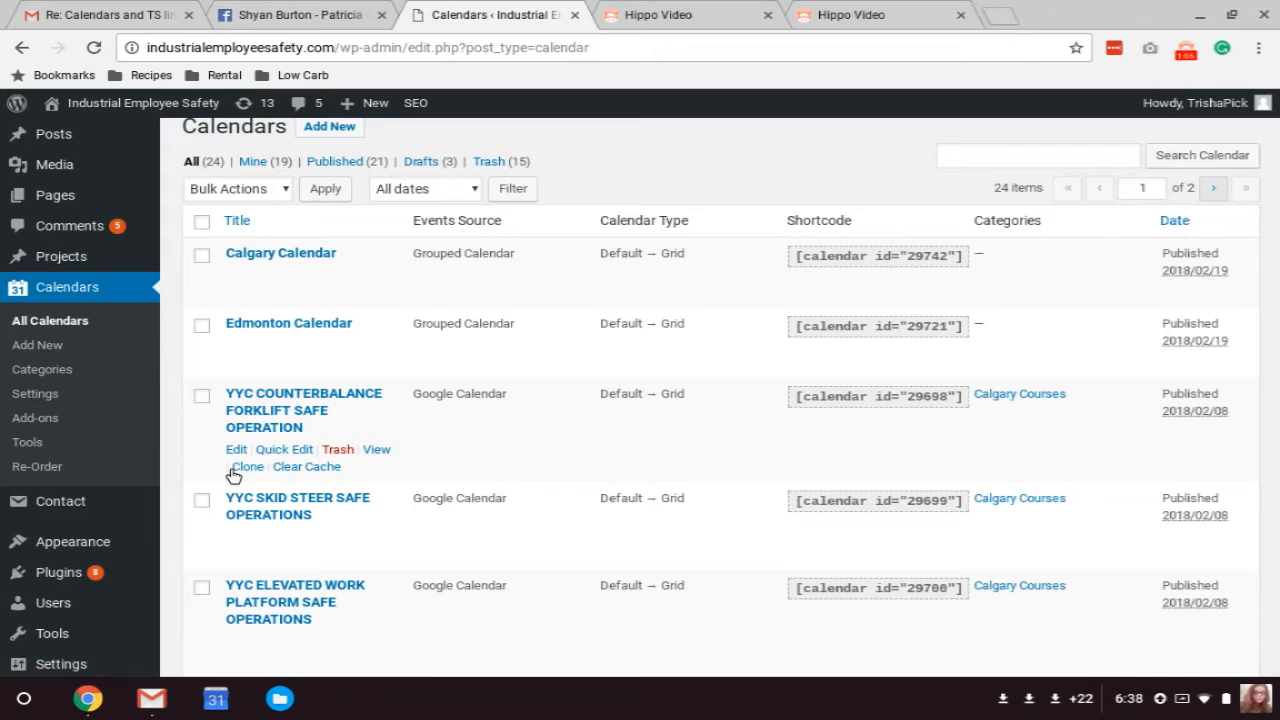
Step: Clone the YYC COUNTERBALANCE FORKLIFT SAFE OPERATION calendar and open the copy for editing
left_click(248, 468)
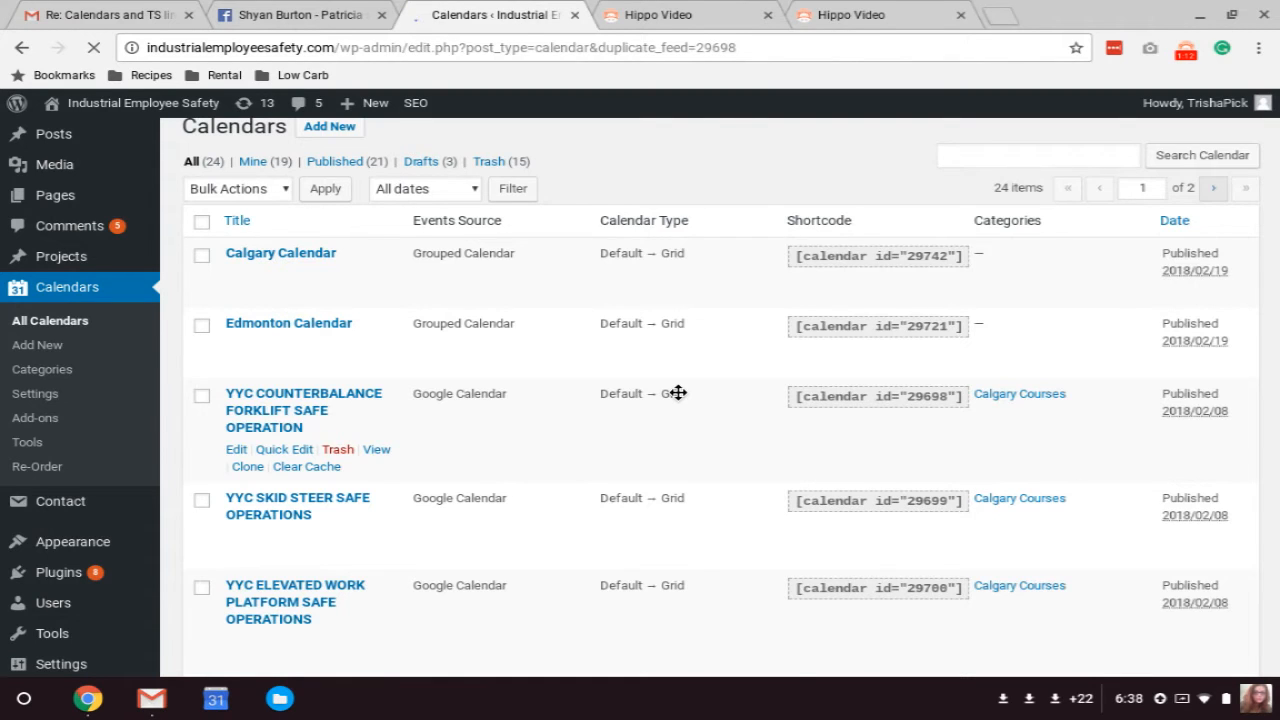
scroll(678, 392, "down", 3)
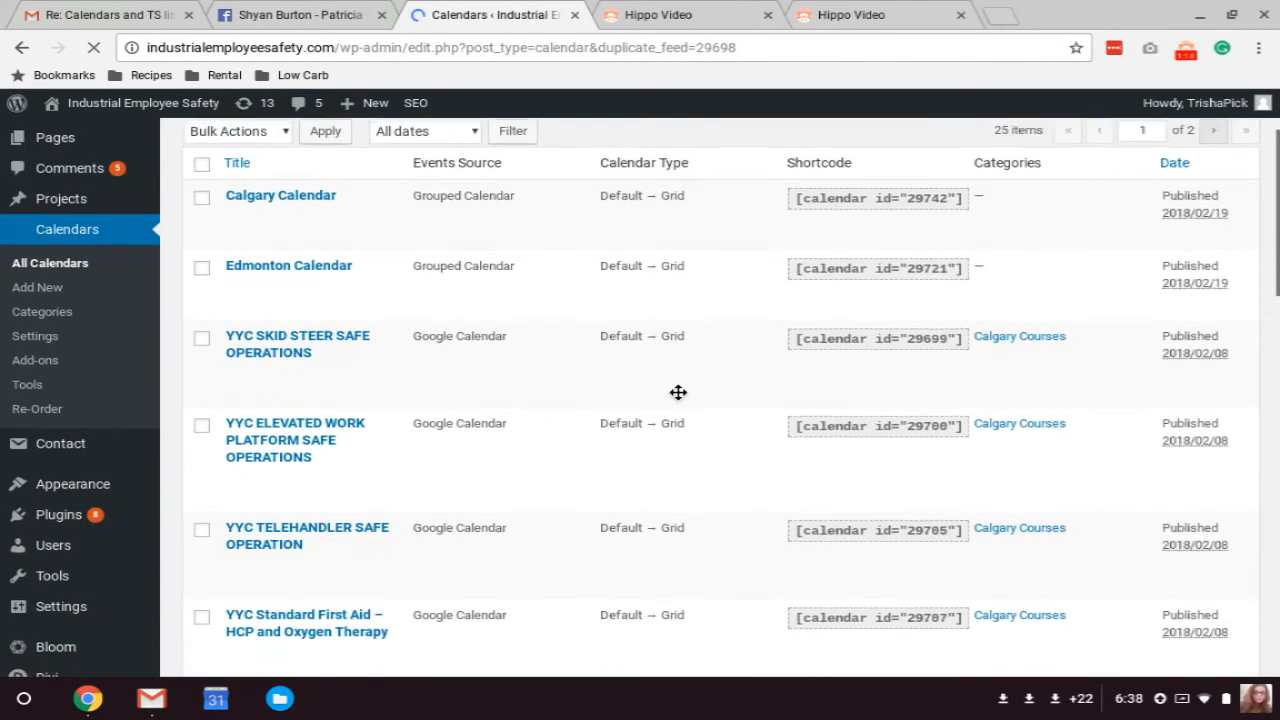
scroll(678, 392, "down", 5)
scroll(678, 392, "down", 3)
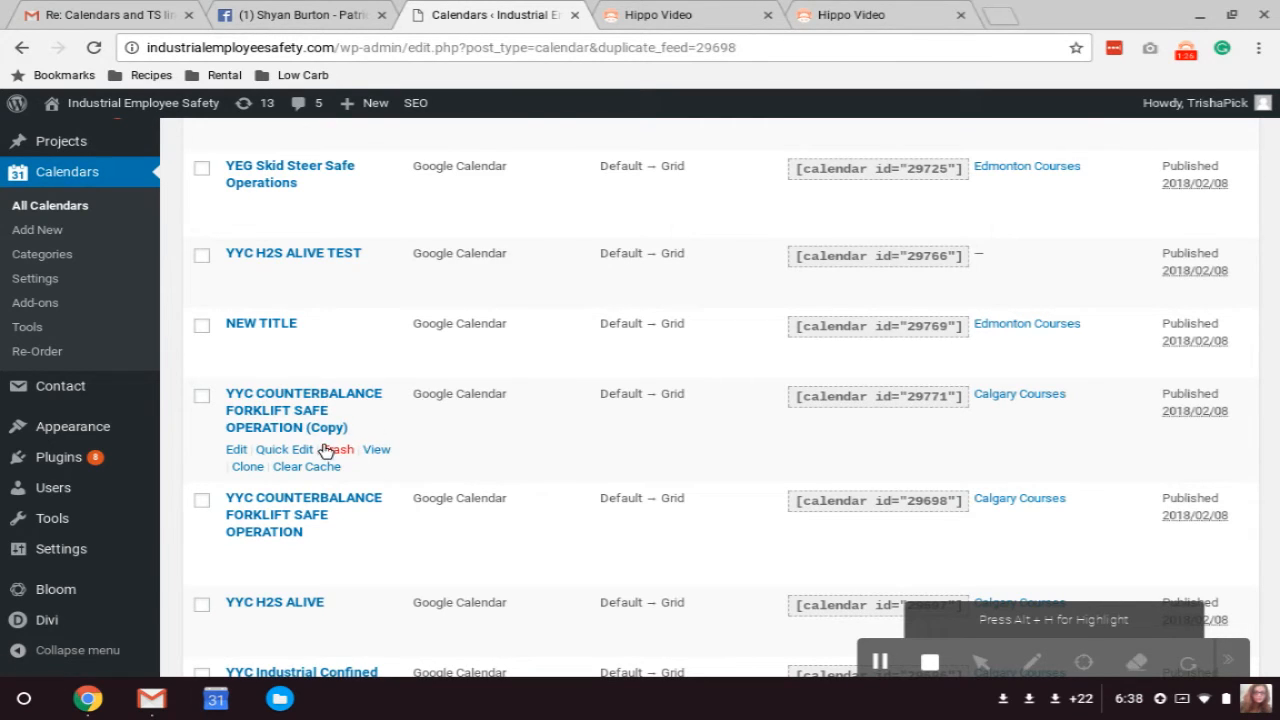
left_click(238, 451)
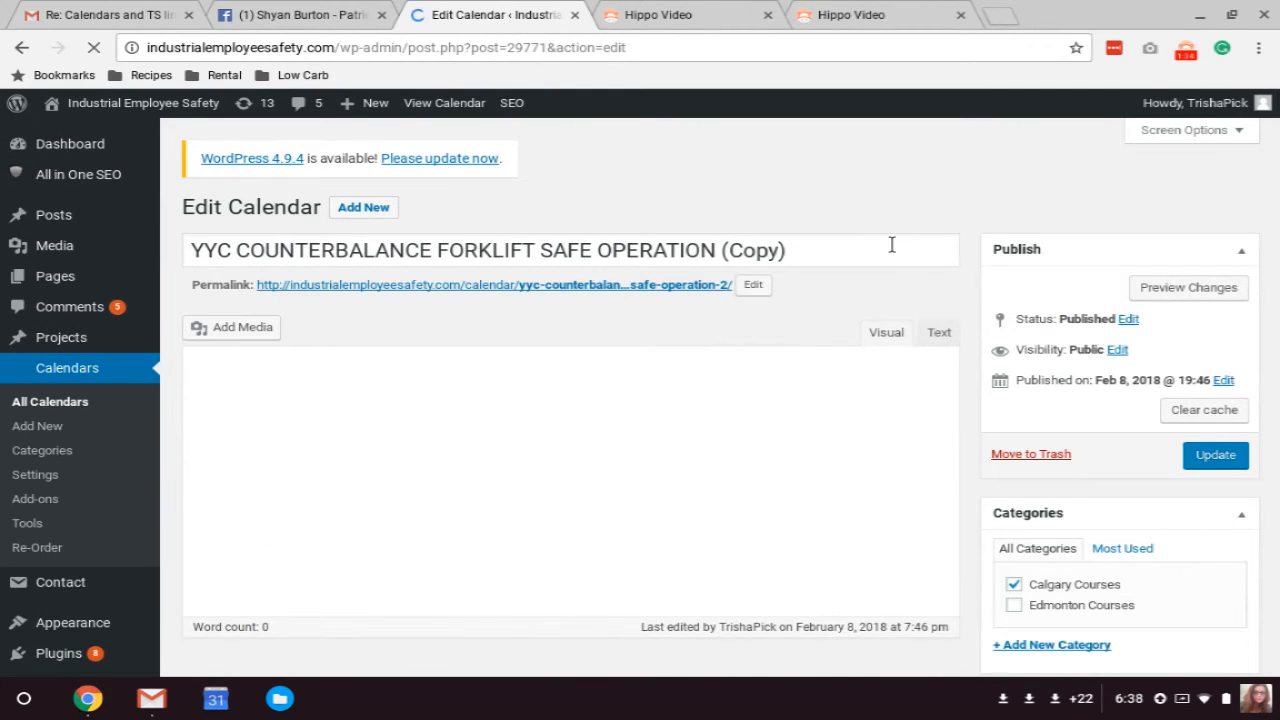
Step: Replace the copied calendar's title with NEW TEST CALENDAR
triple_click(881, 255)
double_click(881, 255)
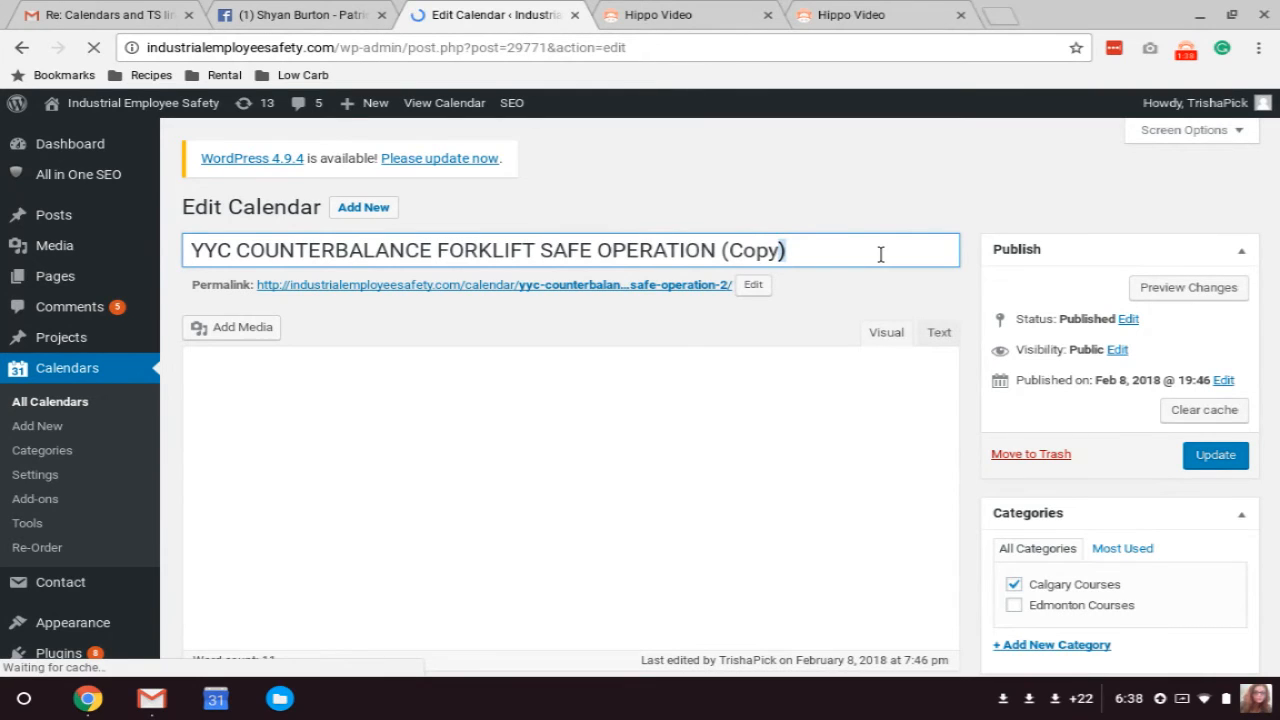
triple_click(881, 254)
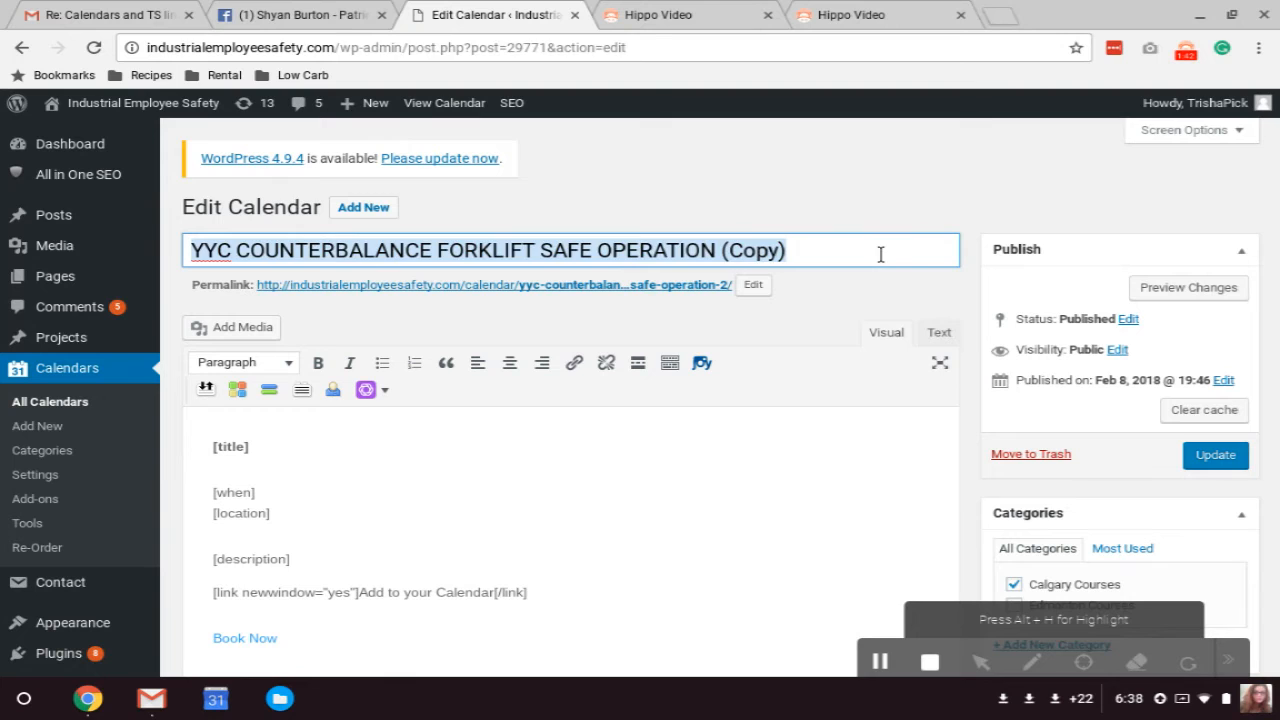
type("NEW TEST CALENDAR")
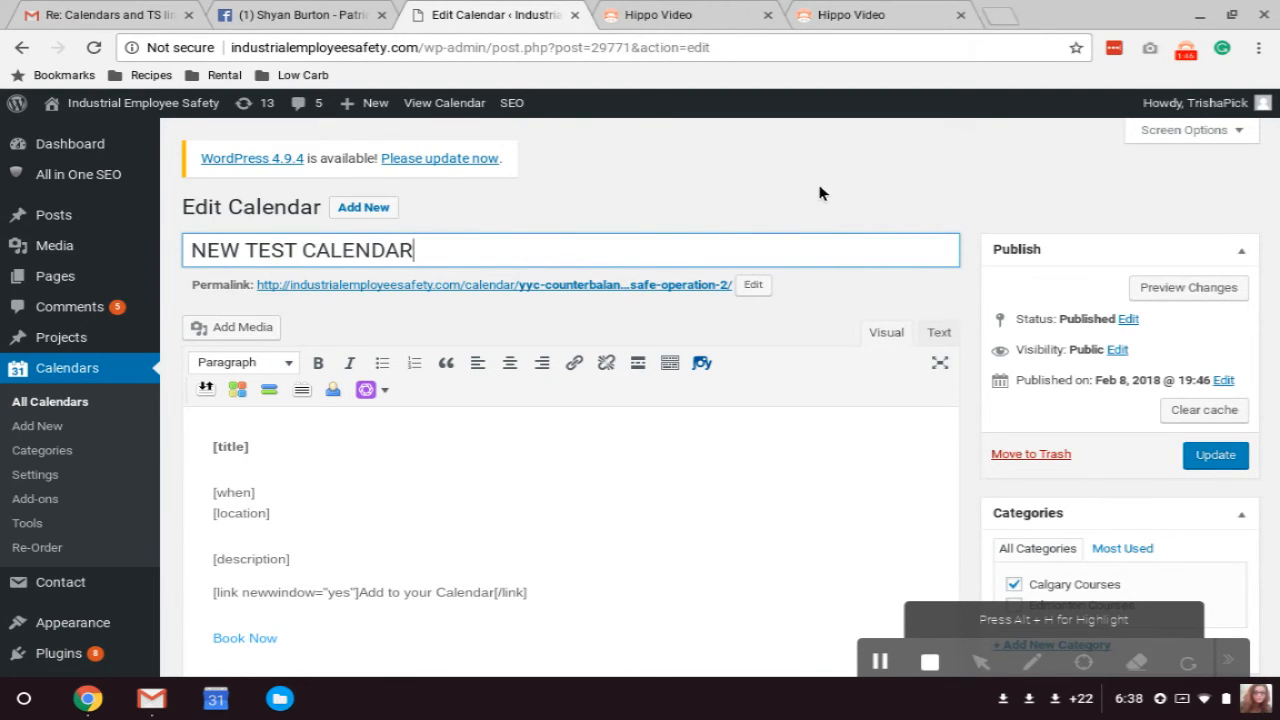
Step: Copy the full calendar title and use it as the new permalink slug
key("ctrl+shift+Left")
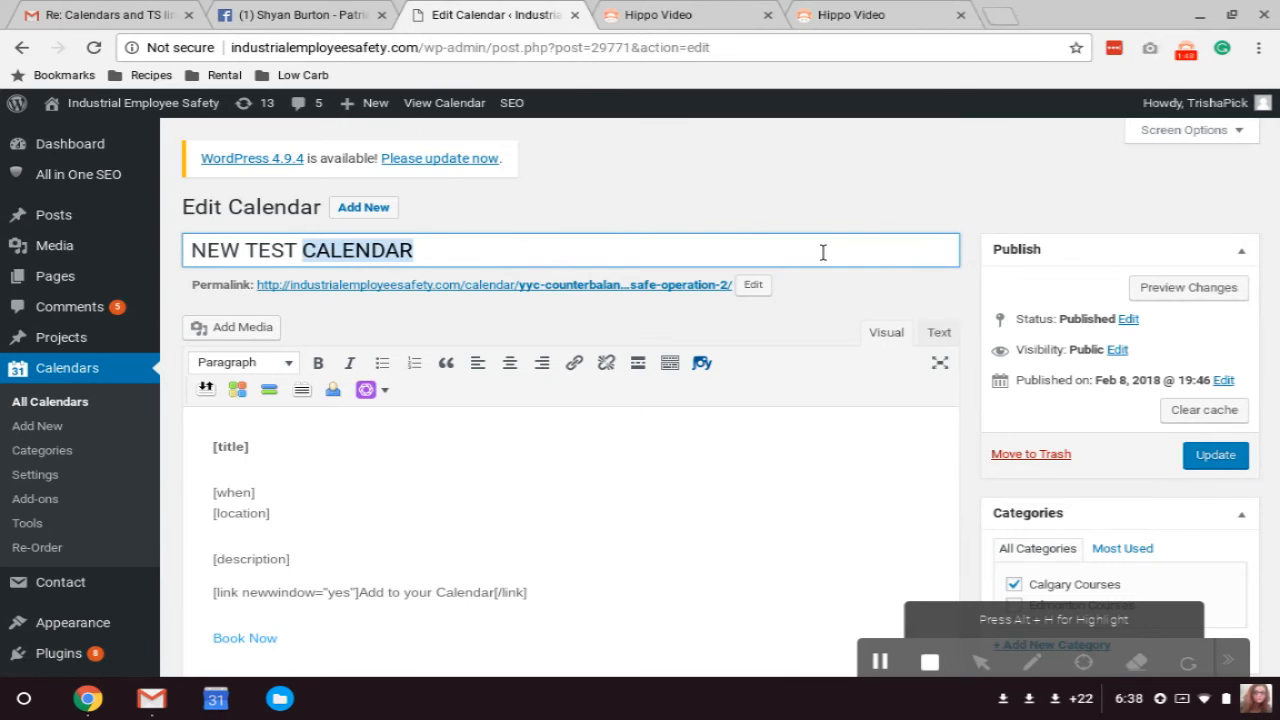
key("ctrl+shift+Left")
key("ctrl+shift+Left")
key("ctrl+c")
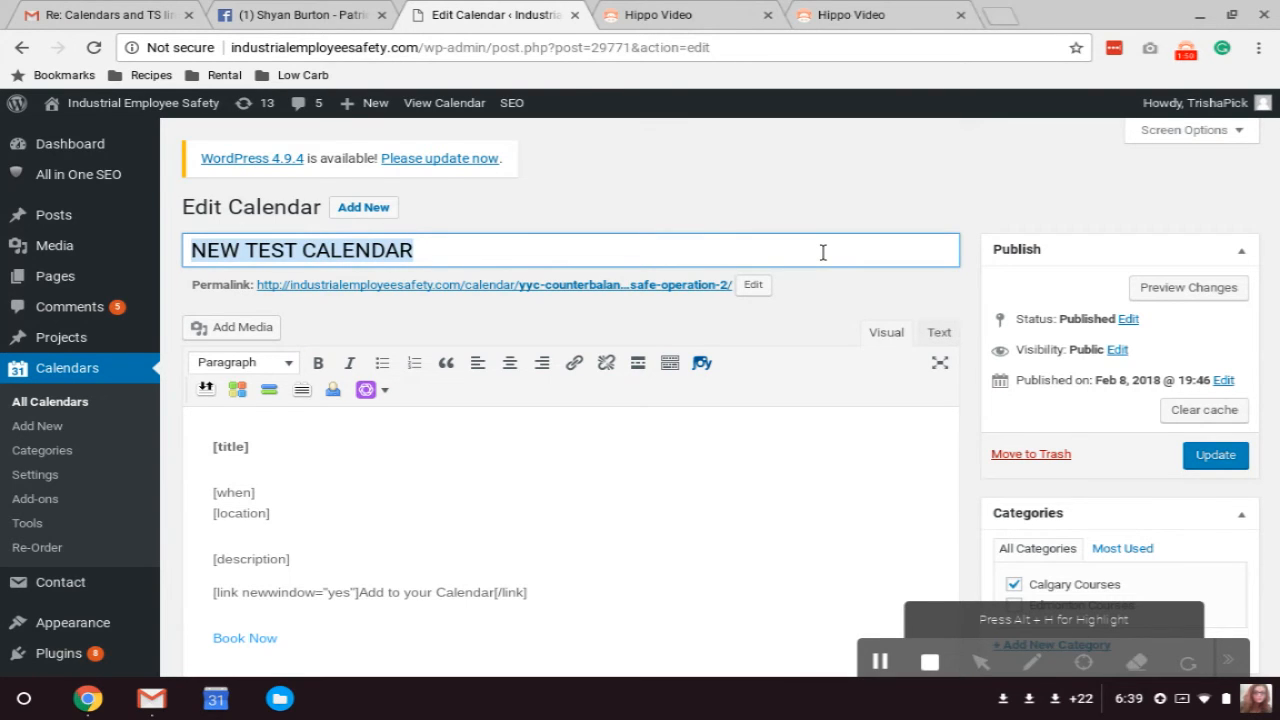
left_click(770, 291)
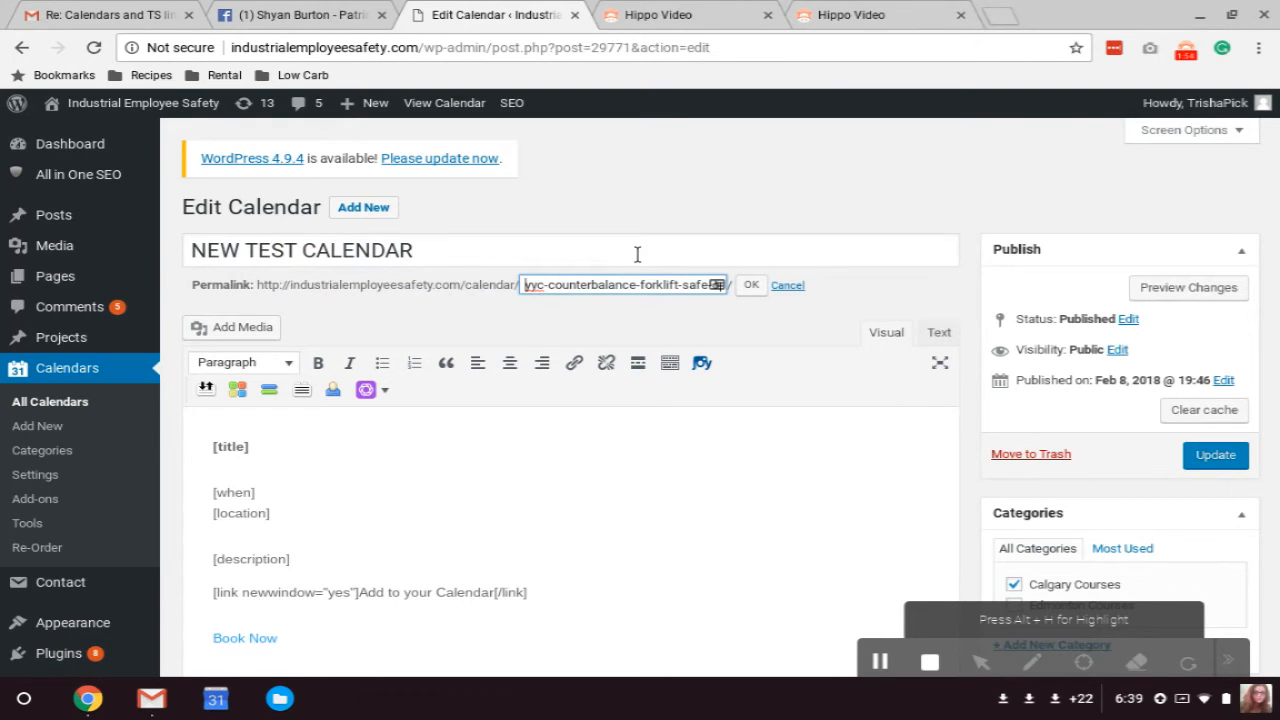
triple_click(652, 280)
key("ctrl+v")
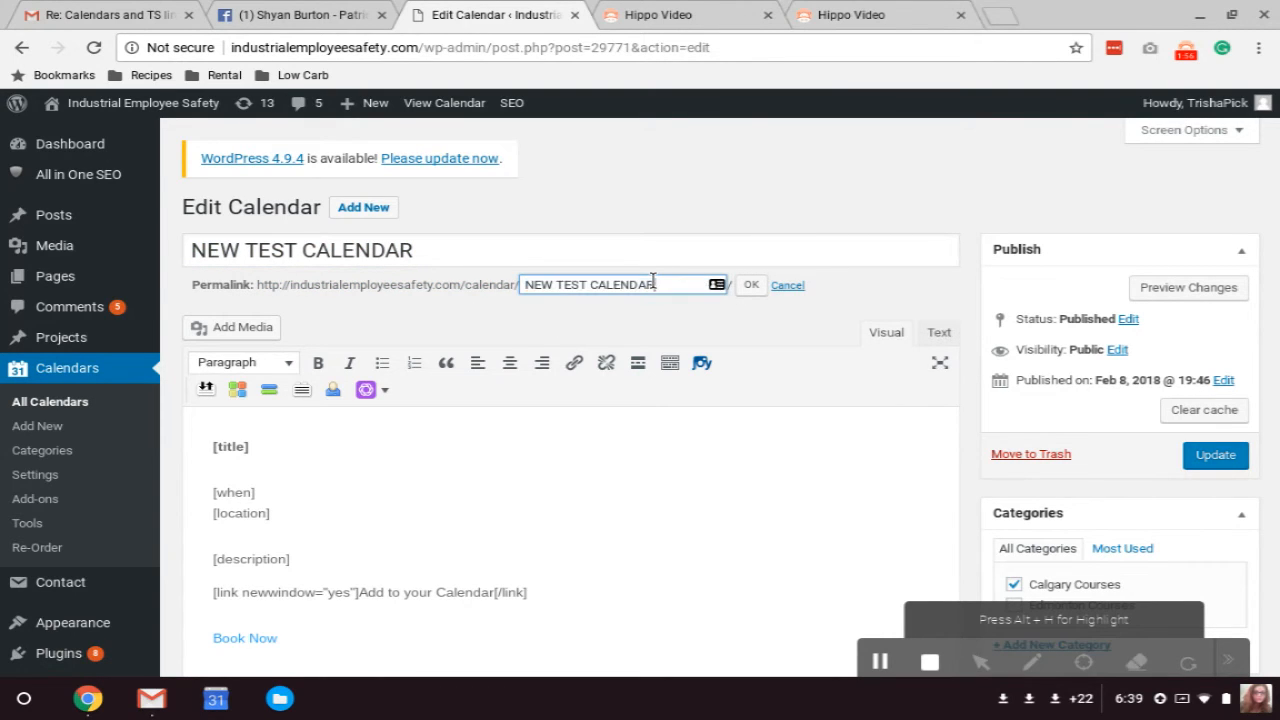
left_click(749, 292)
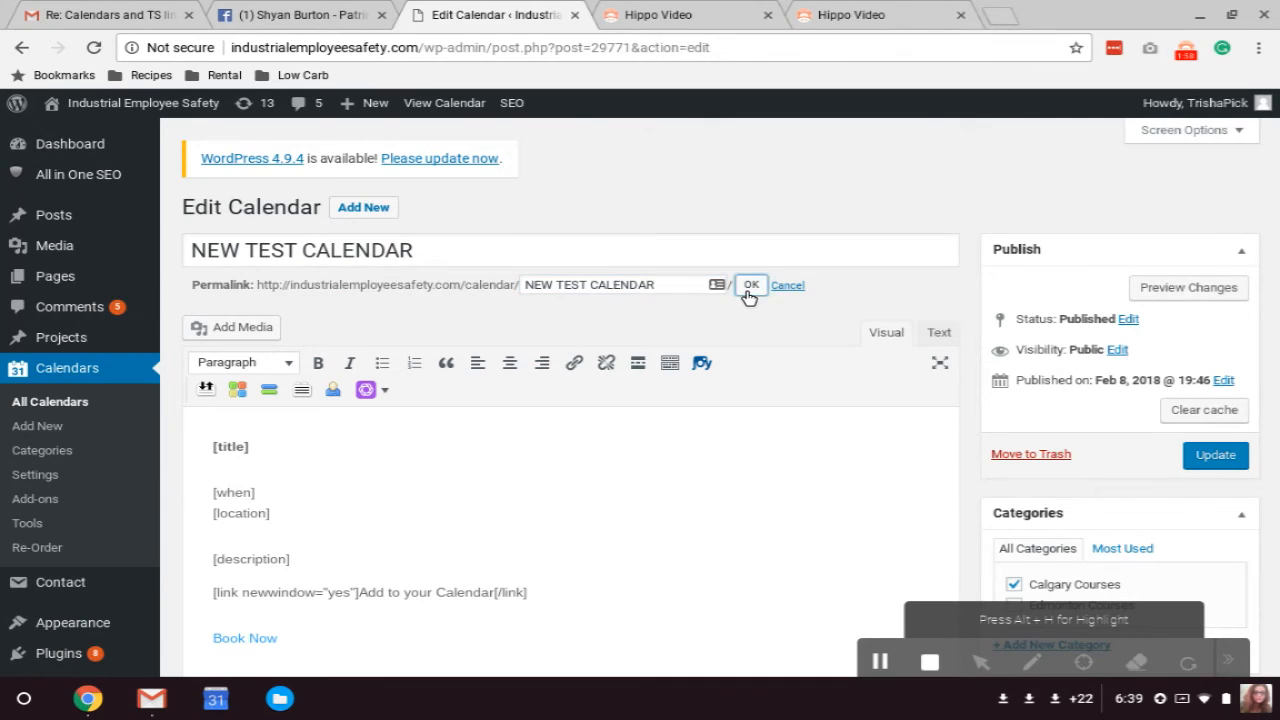
Step: Inspect the booking URL behind the Book Now link in the calendar's content and reapply the same address
scroll(623, 373, "down", 1)
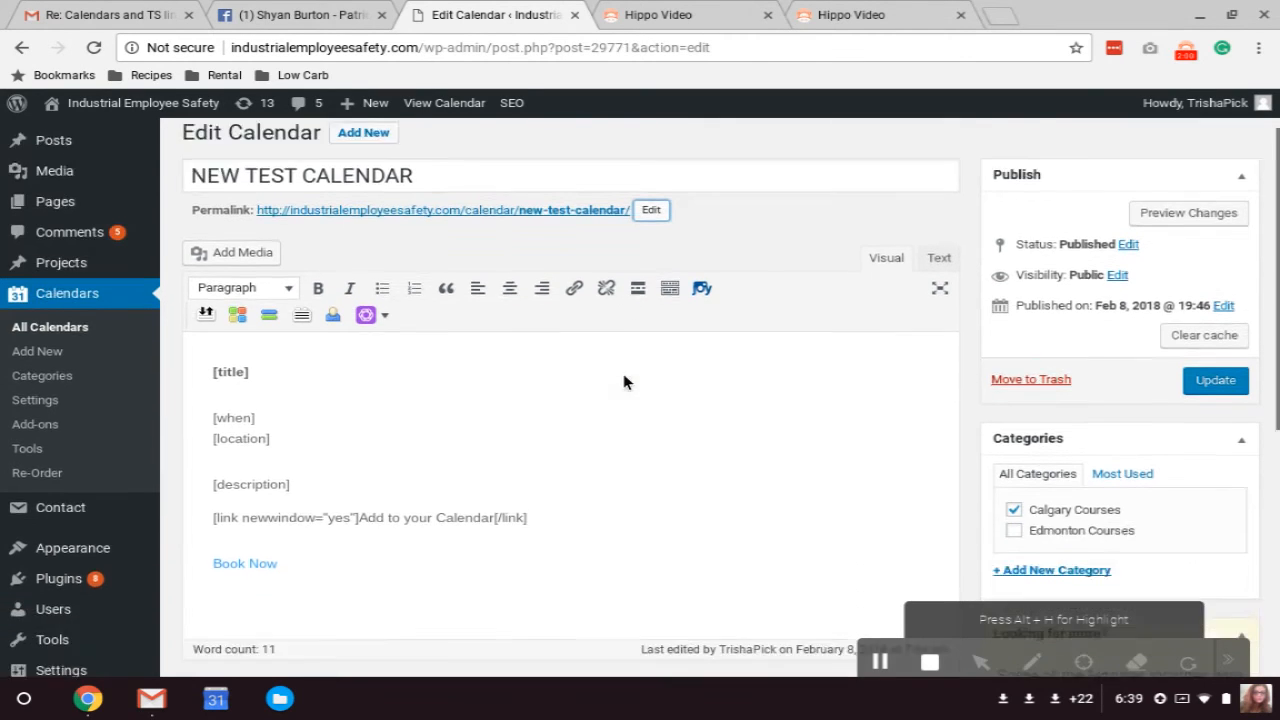
scroll(623, 382, "down", 1)
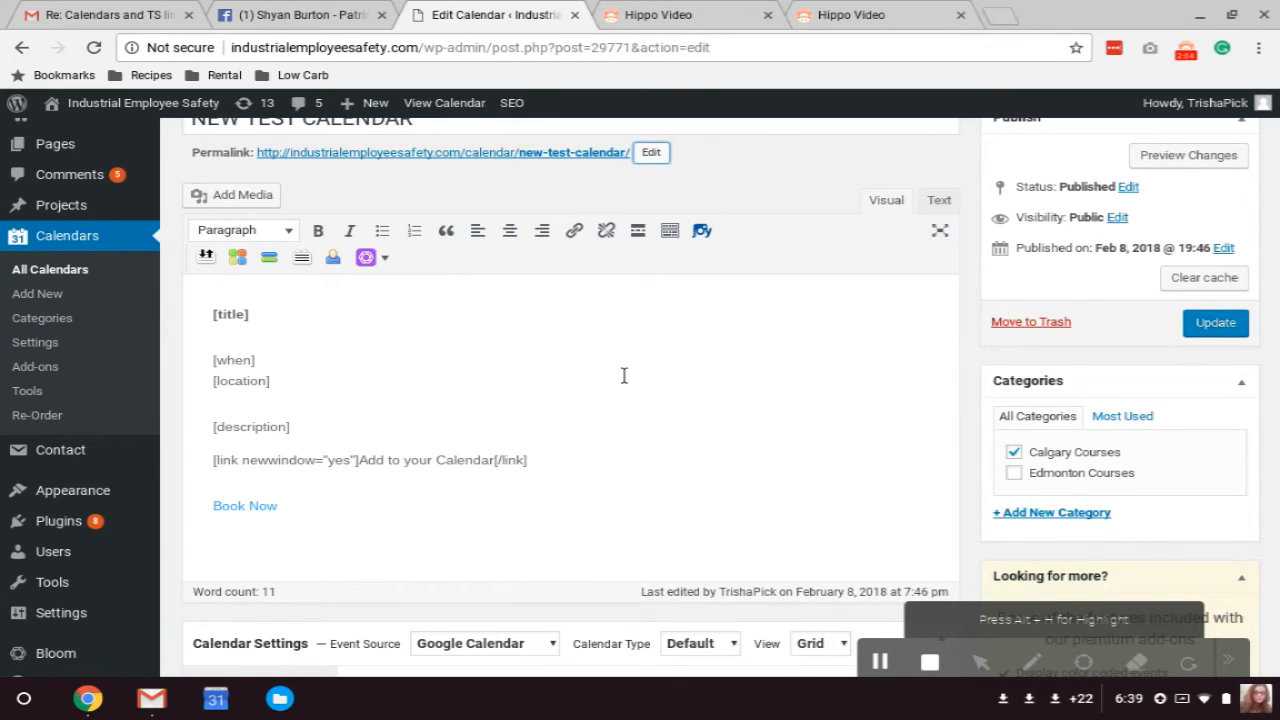
left_click(330, 507)
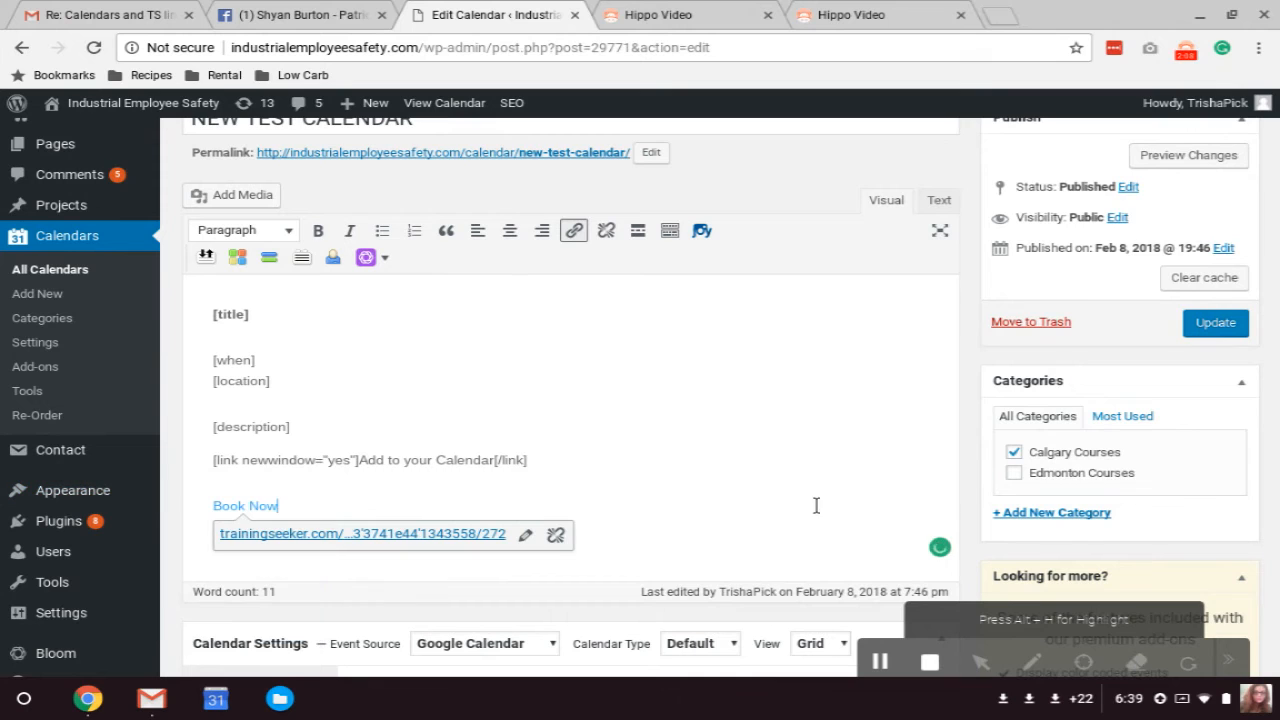
left_click(526, 537)
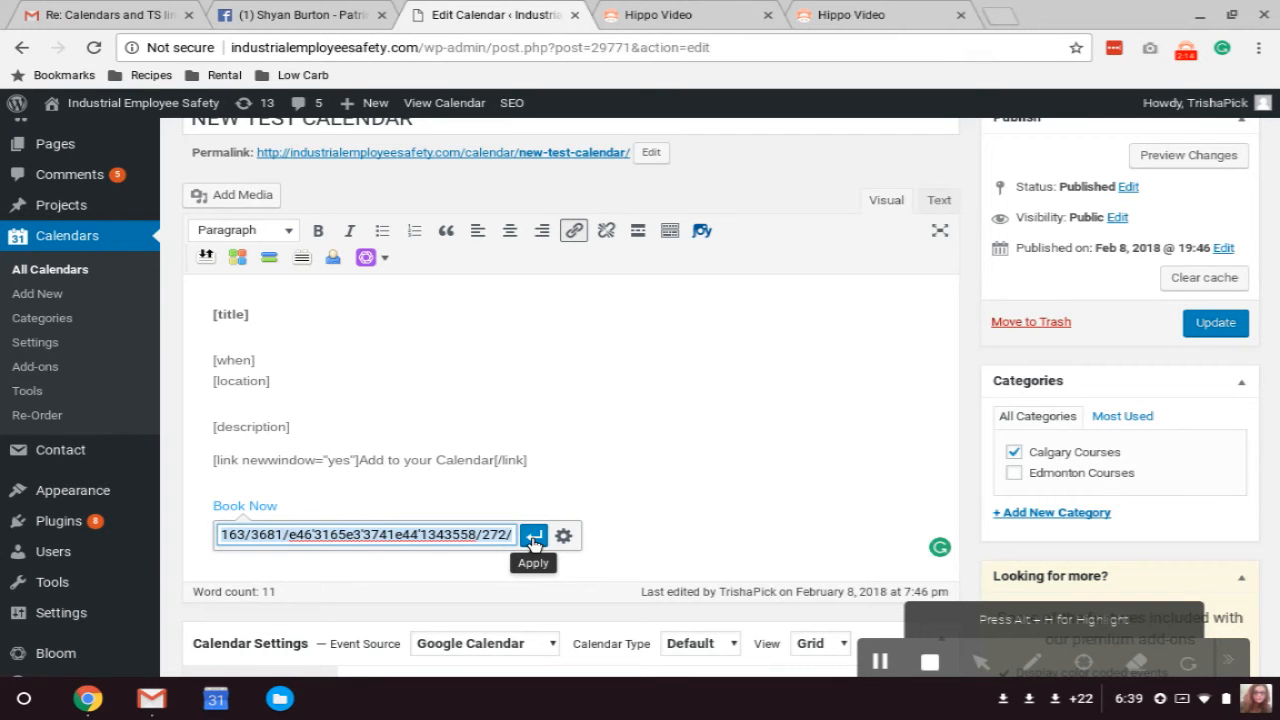
scroll(840, 434, "down", 2)
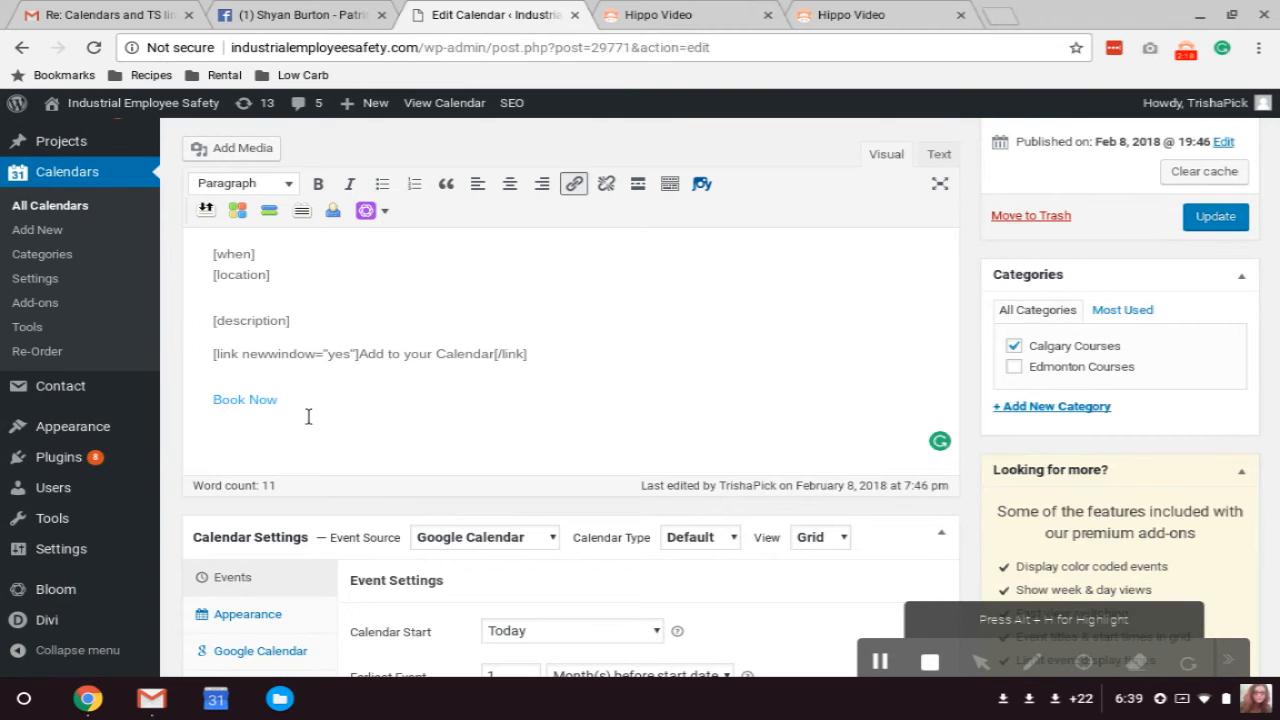
left_click(226, 401)
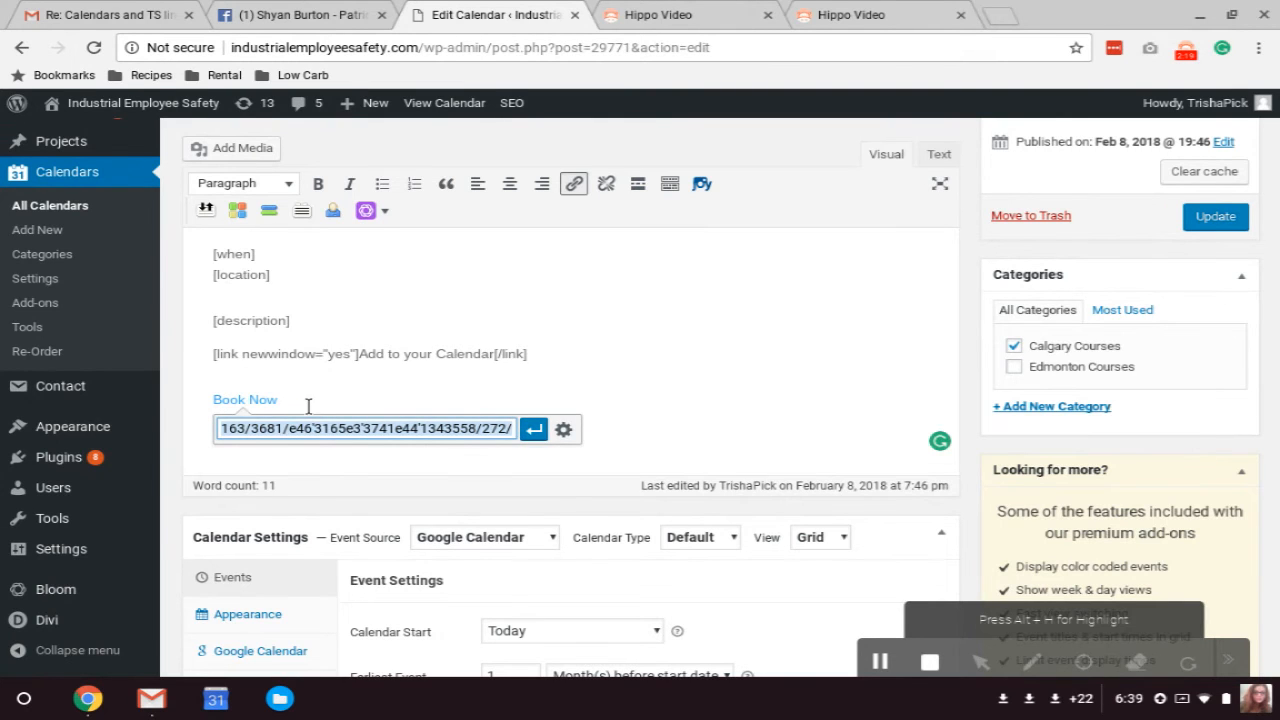
left_click(533, 428)
Step: Show the calendar's Google Calendar settings and select the entire Calendar ID
scroll(845, 355, "down", 3)
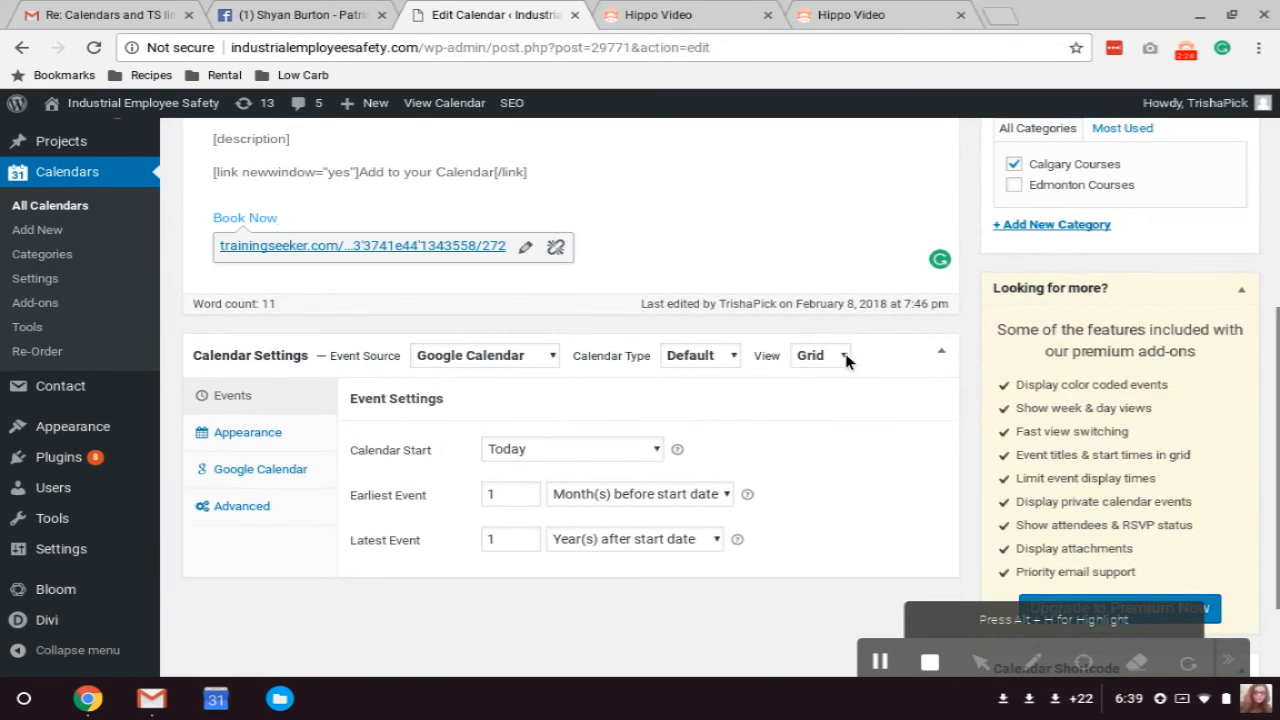
left_click(277, 475)
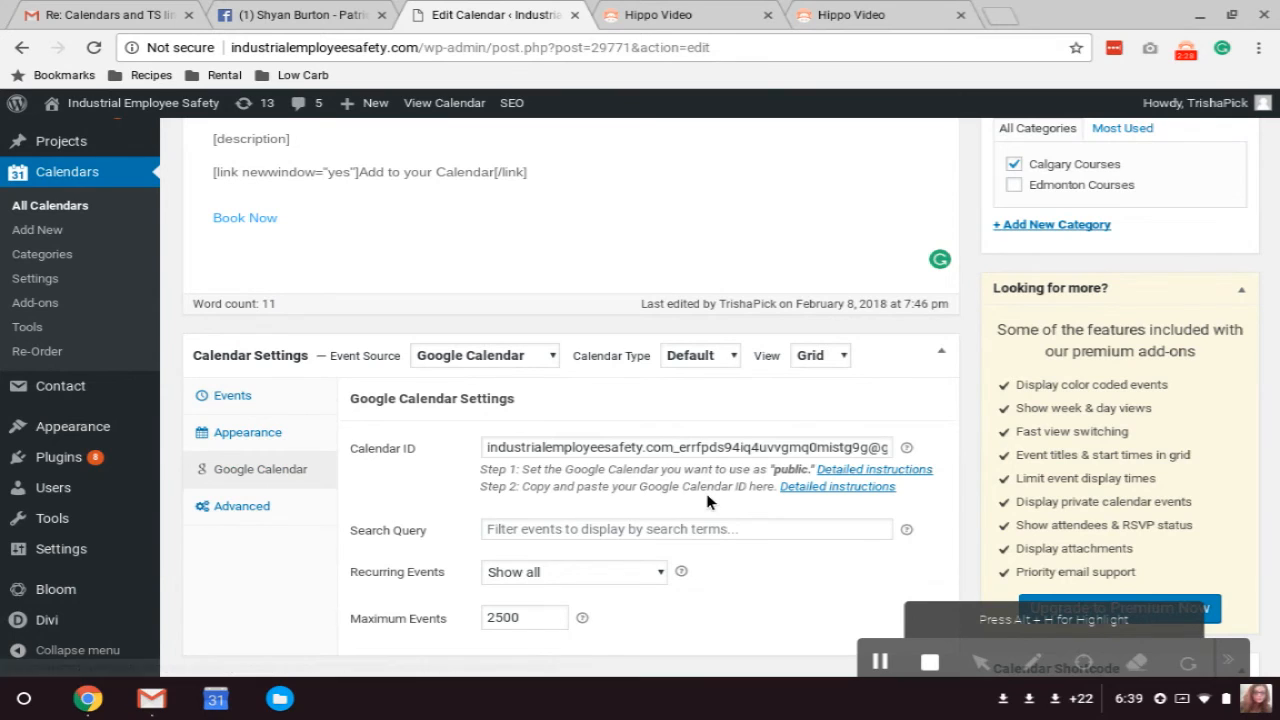
double_click(758, 448)
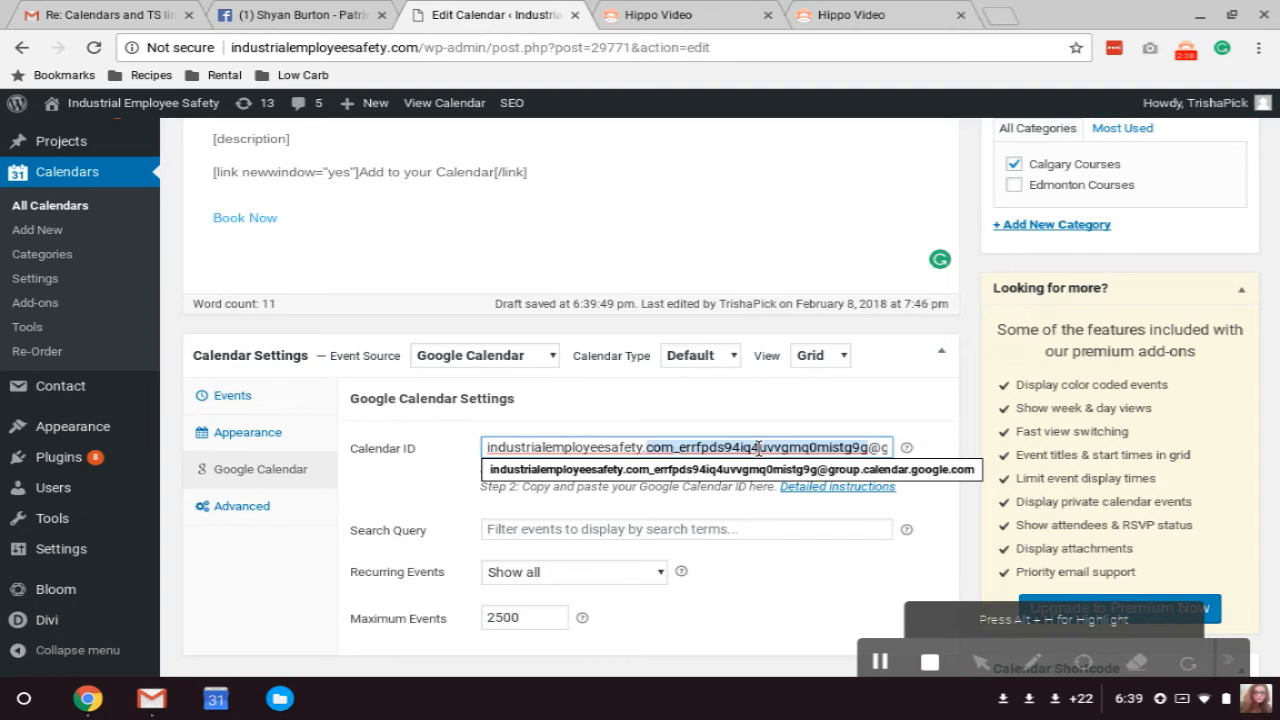
triple_click(758, 448)
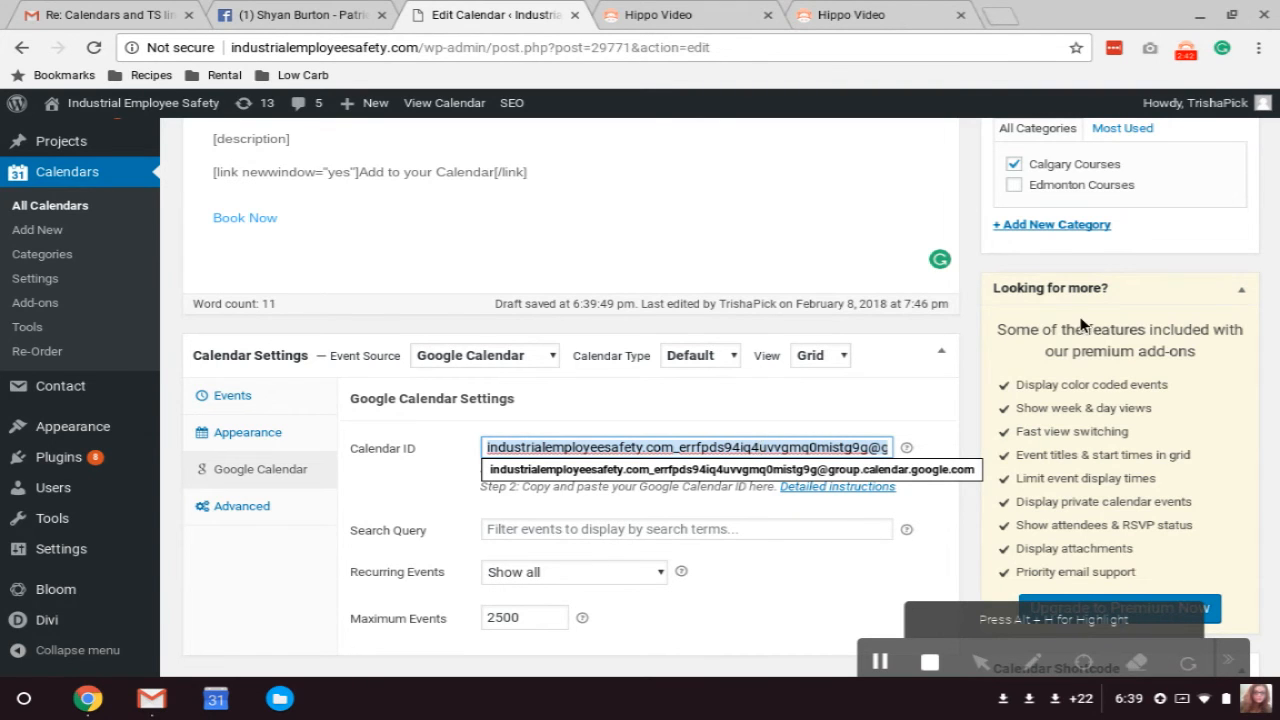
Step: Check the calendar's category assignment and save the calendar with Update
scroll(1130, 330, "up", 3)
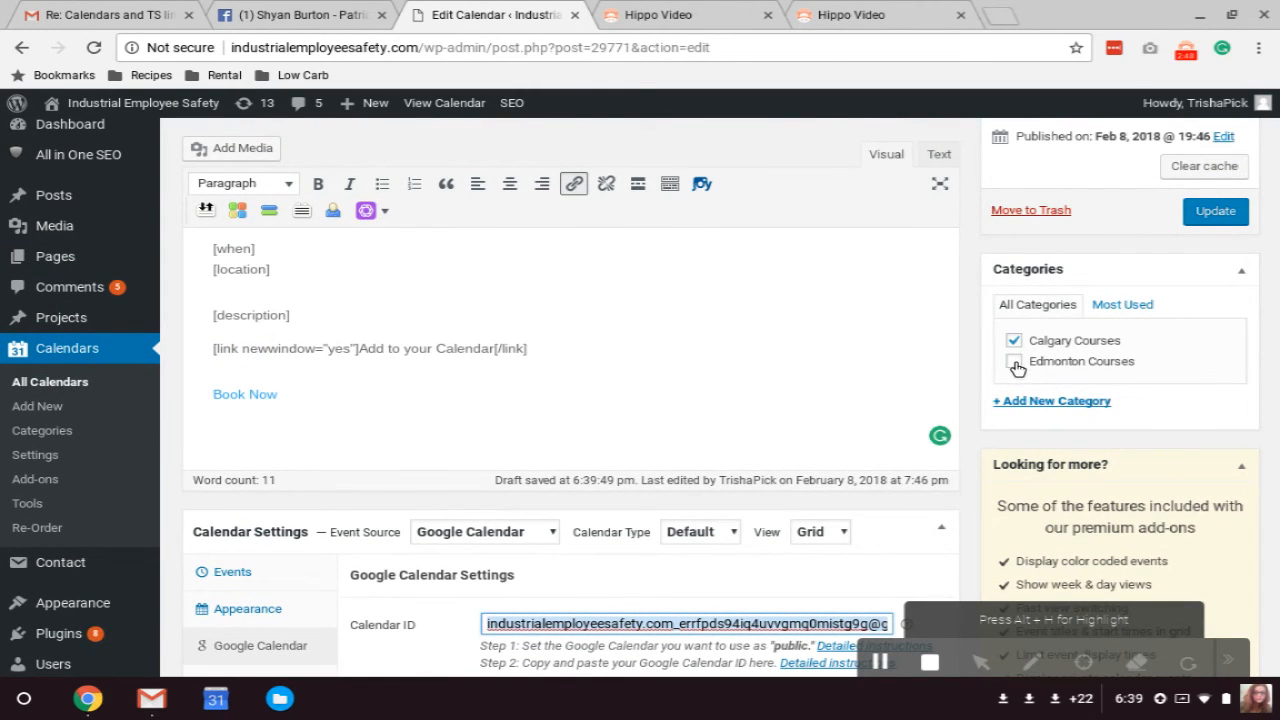
scroll(1025, 370, "up", 2)
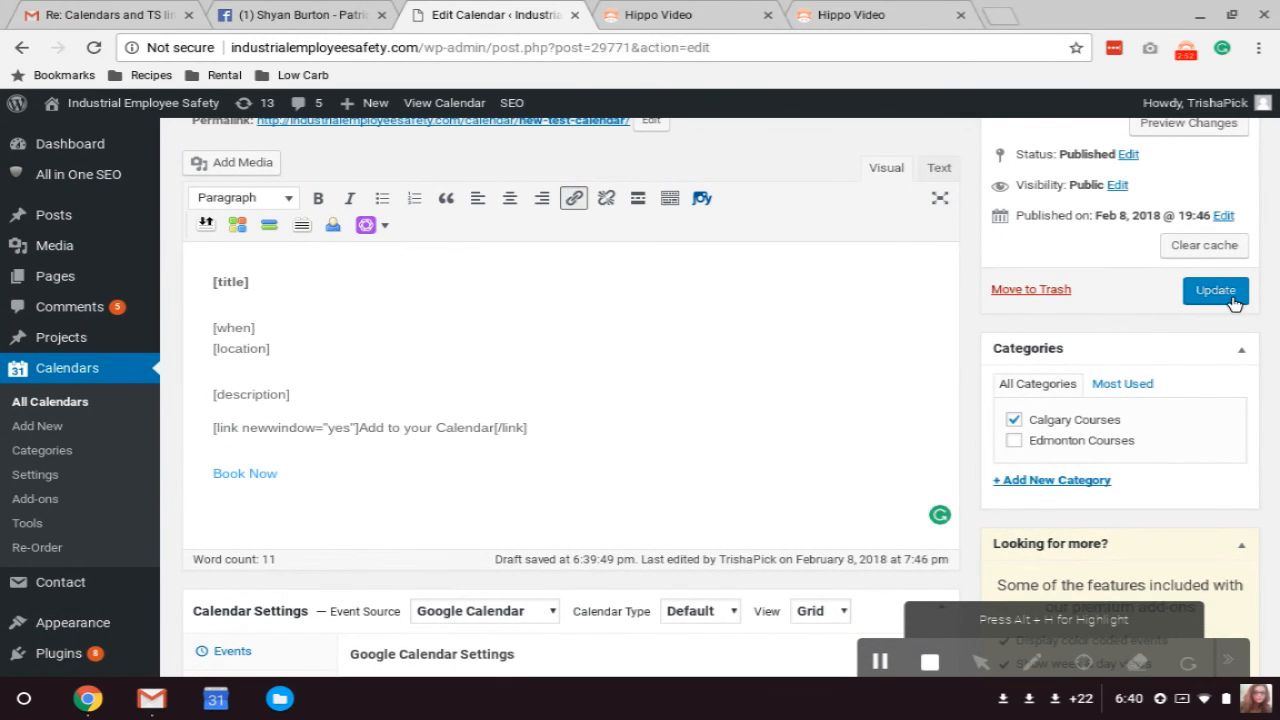
left_click(1230, 298)
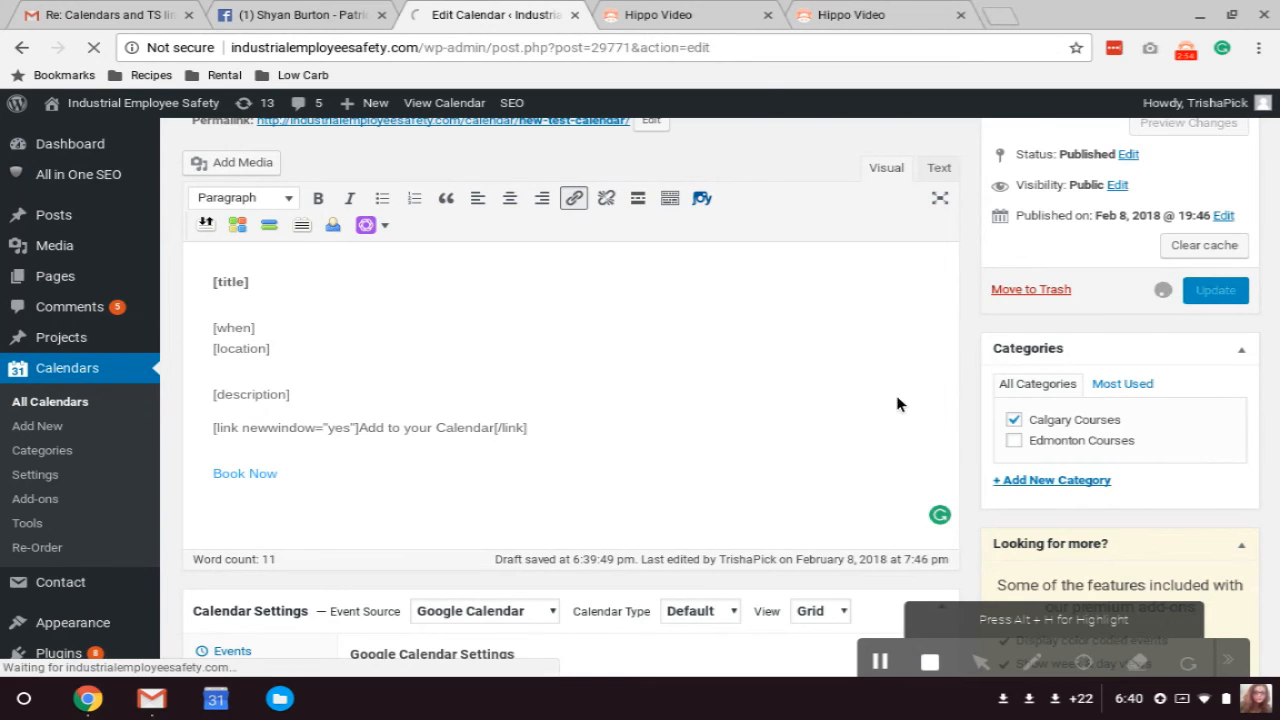
Step: Look over the saved calendar's event settings and show its Advanced date and time settings
scroll(897, 397, "down", 1)
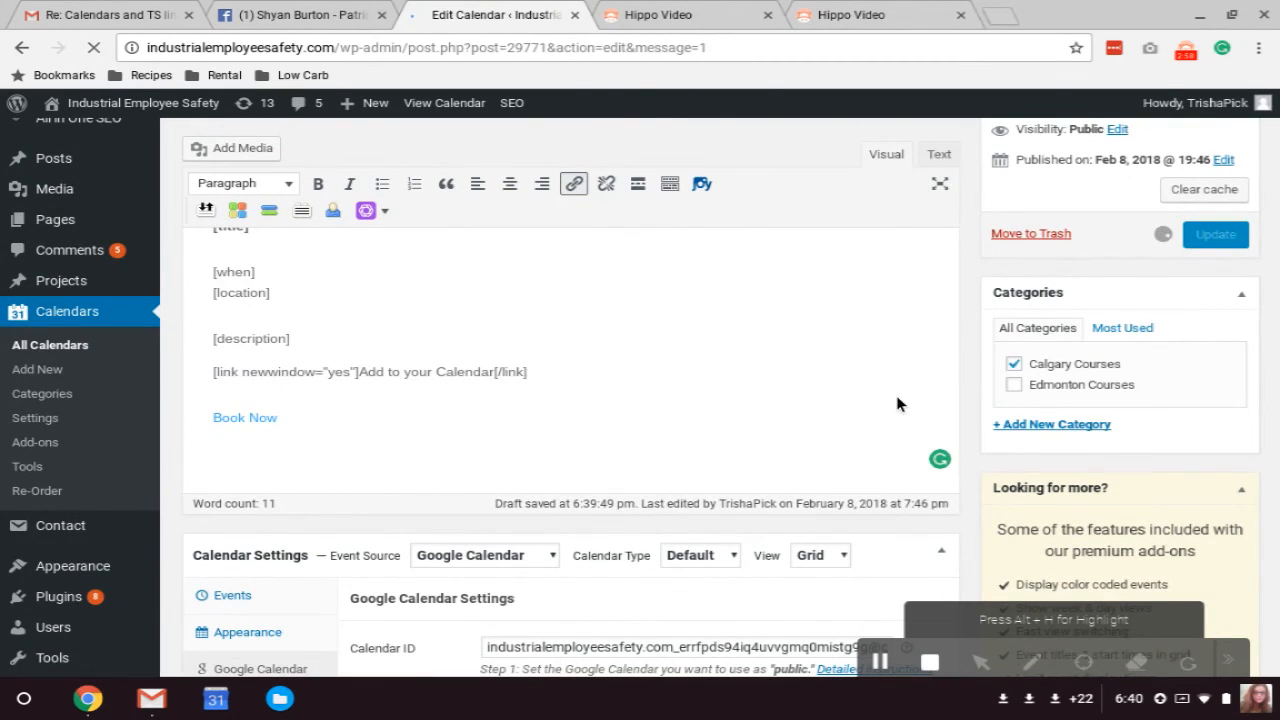
scroll(897, 397, "down", 4)
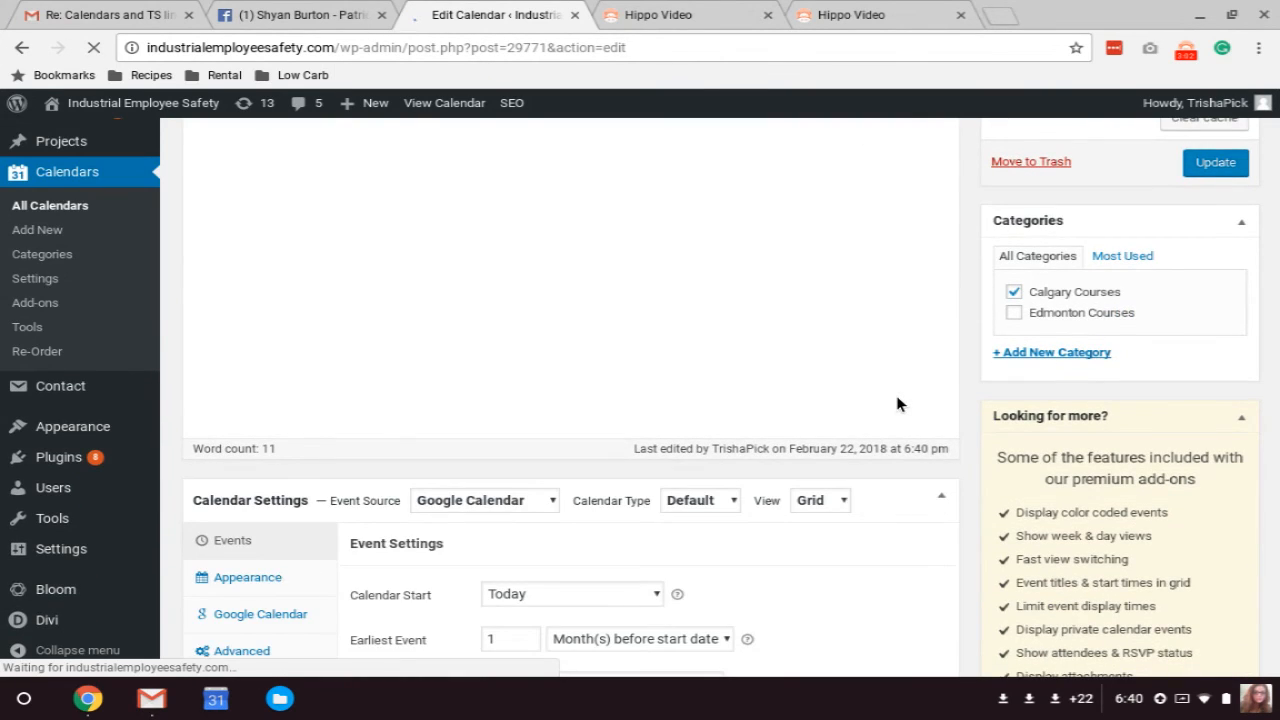
scroll(897, 397, "down", 2)
scroll(896, 404, "down", 2)
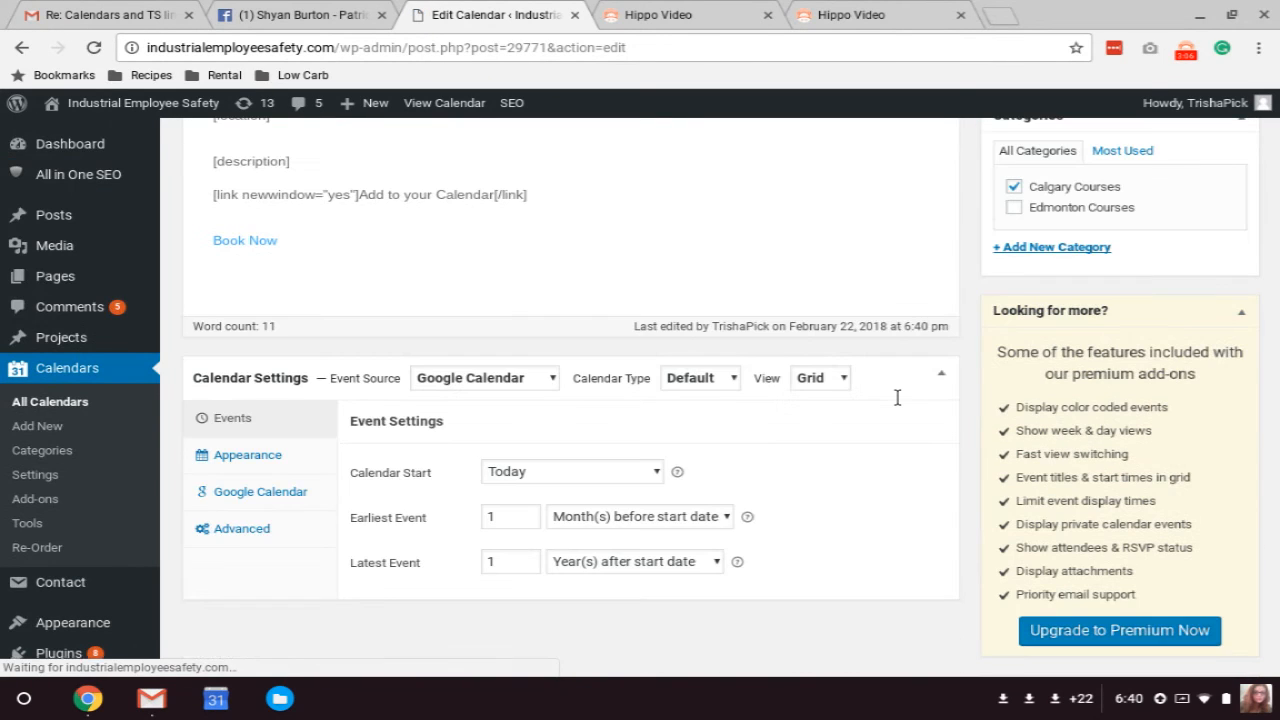
scroll(784, 408, "down", 1)
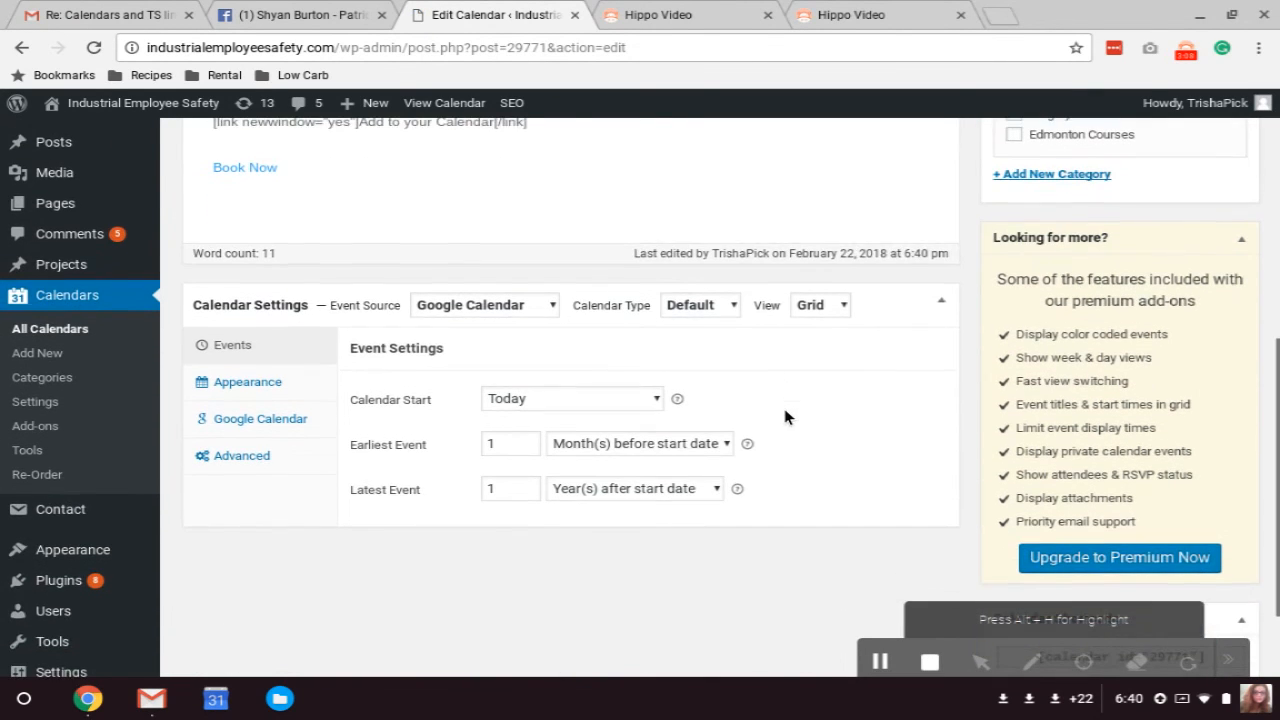
left_click(288, 443)
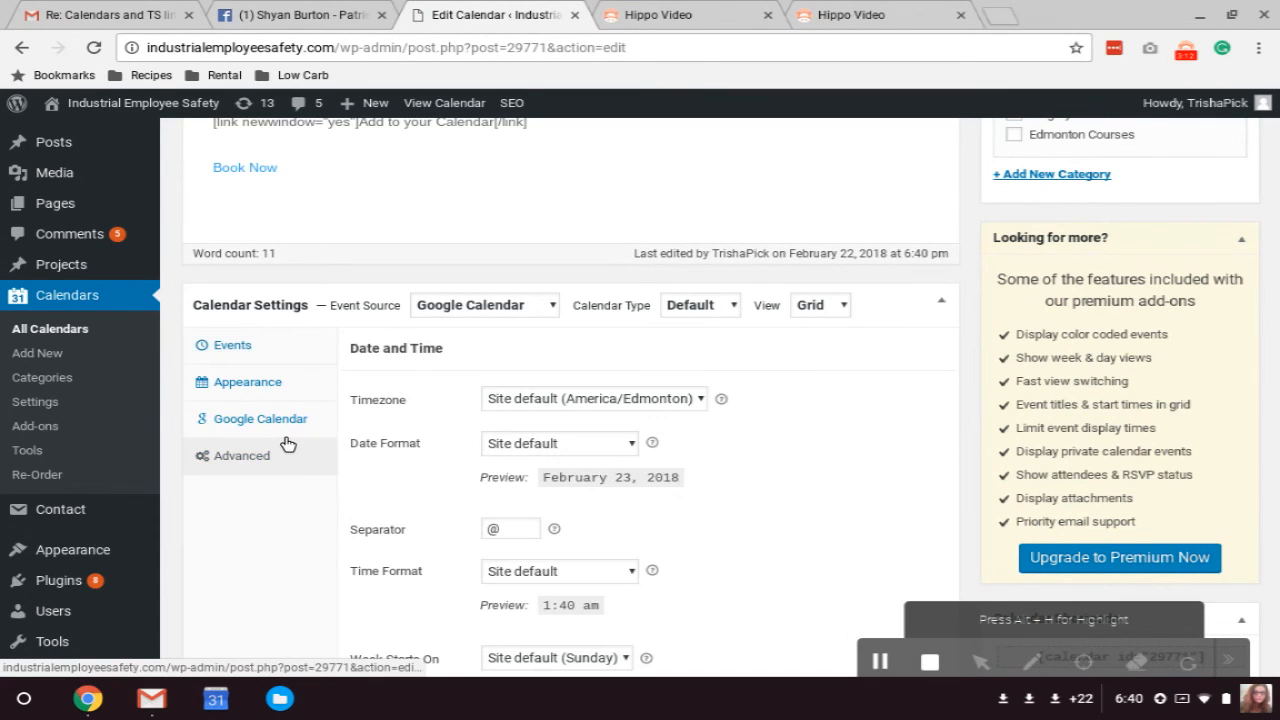
Step: Examine the calendar's Advanced date and time settings and the value and time-unit choices for the cache Refresh Interval
scroll(759, 538, "down", 3)
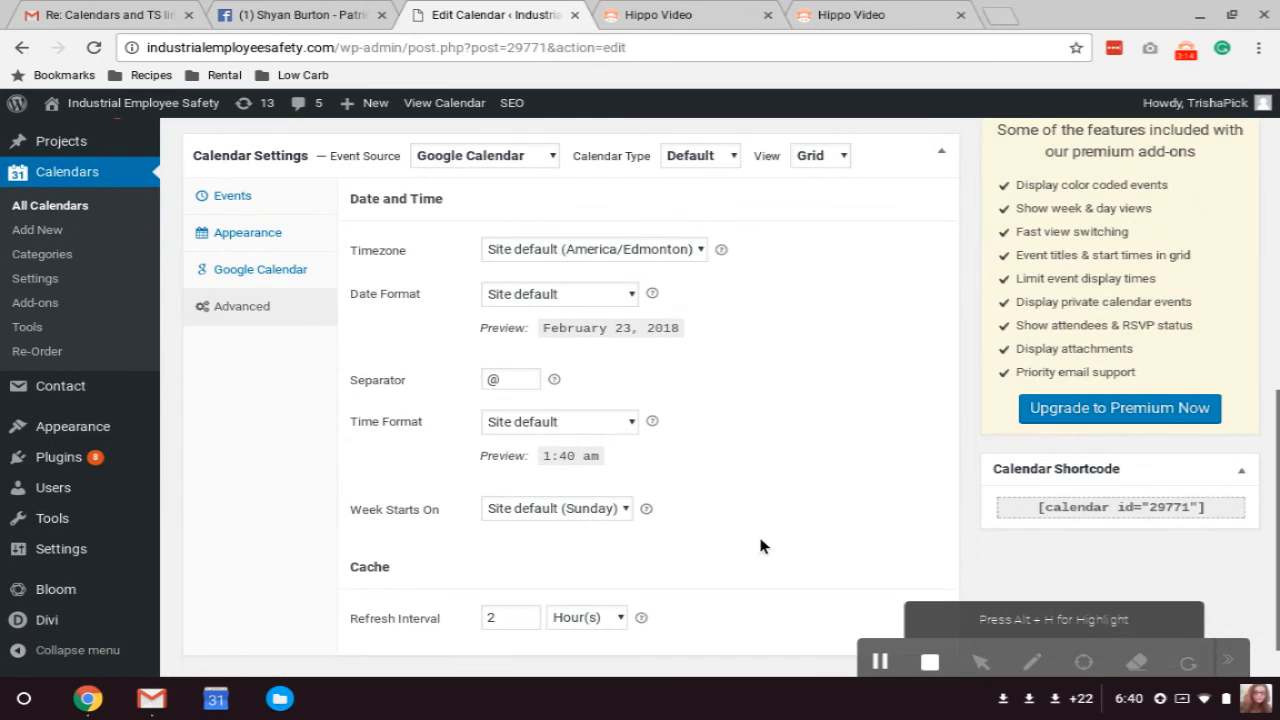
scroll(760, 545, "down", 1)
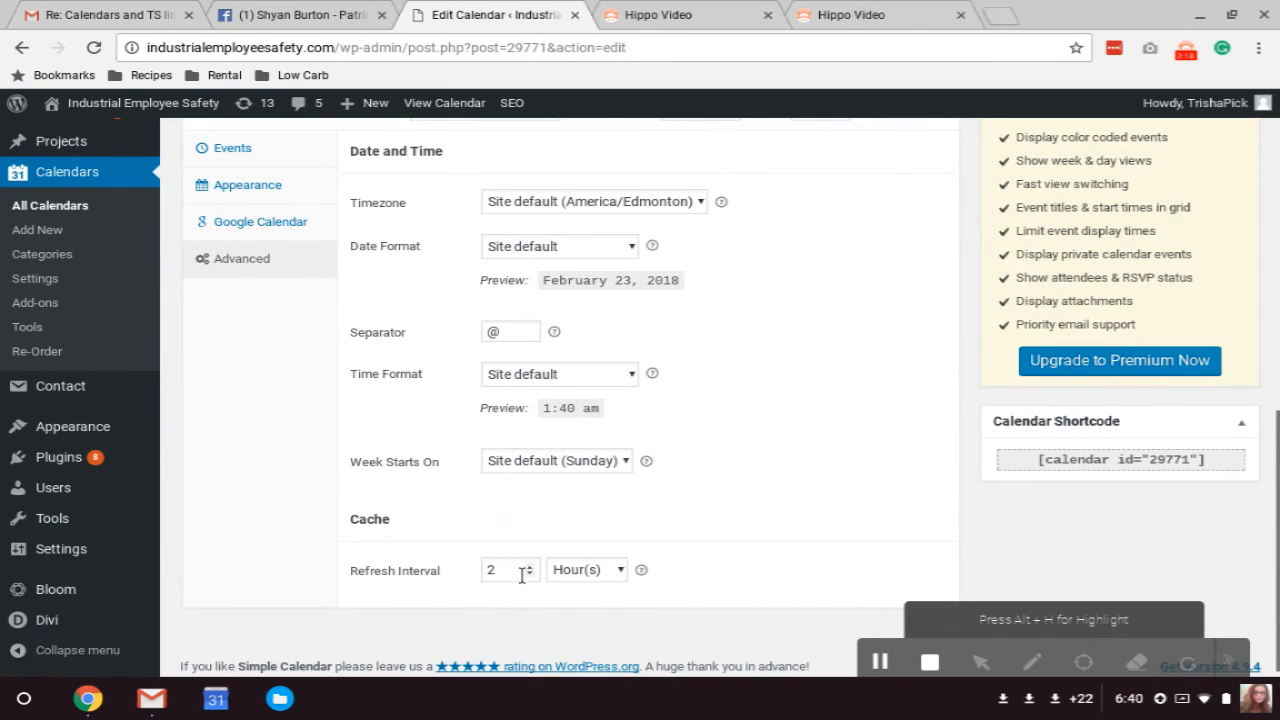
left_click(620, 578)
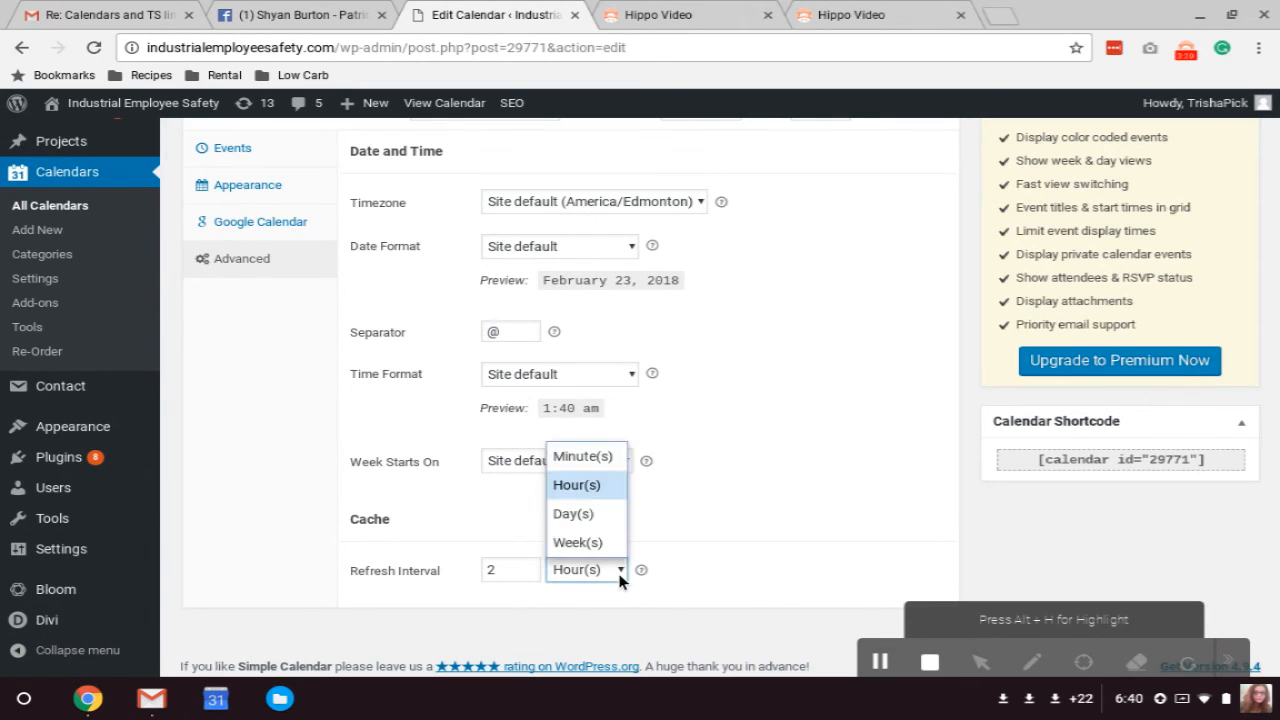
left_click(658, 518)
left_click(493, 561)
left_click(573, 568)
left_click(690, 516)
scroll(690, 516, "up", 2)
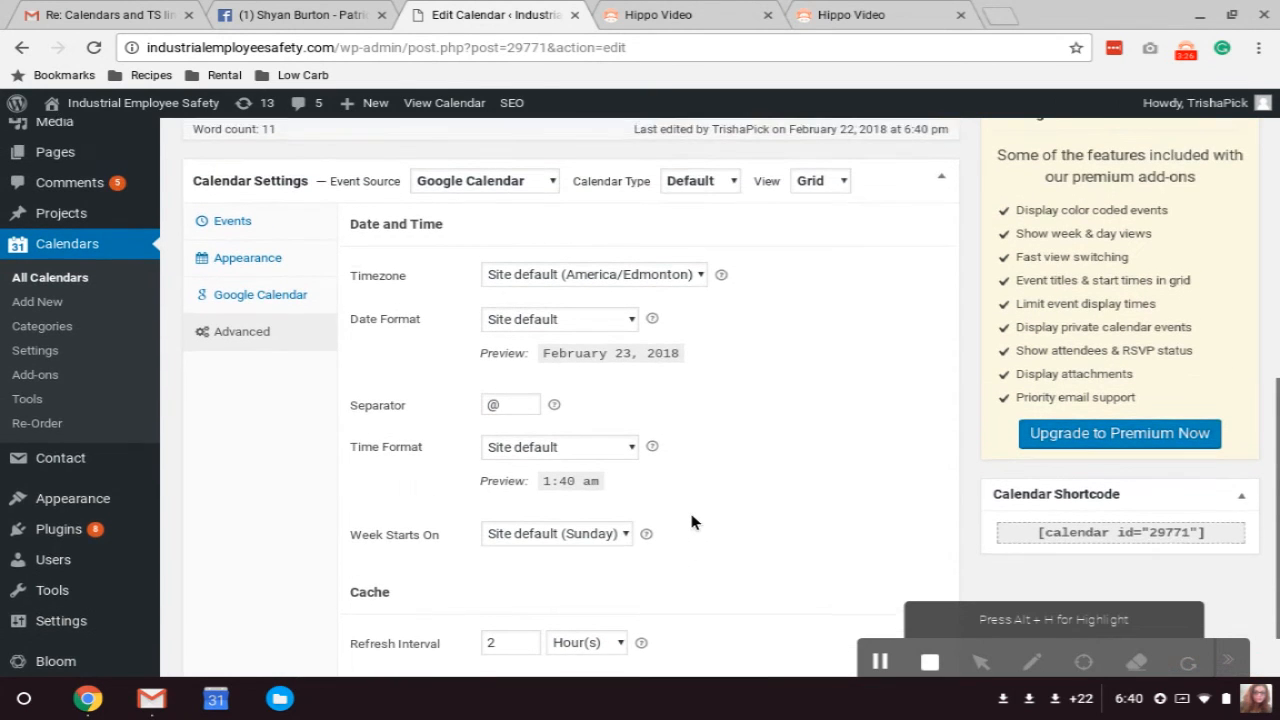
scroll(690, 521, "up", 3)
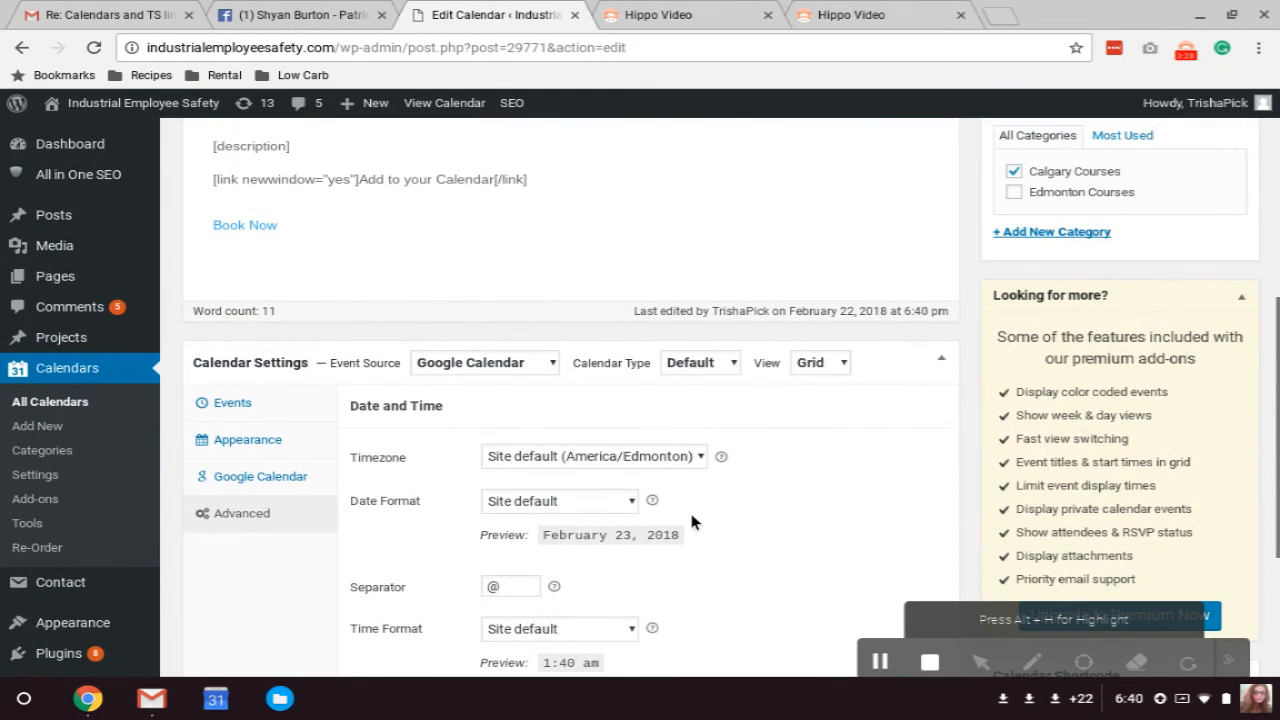
scroll(965, 478, "up", 1)
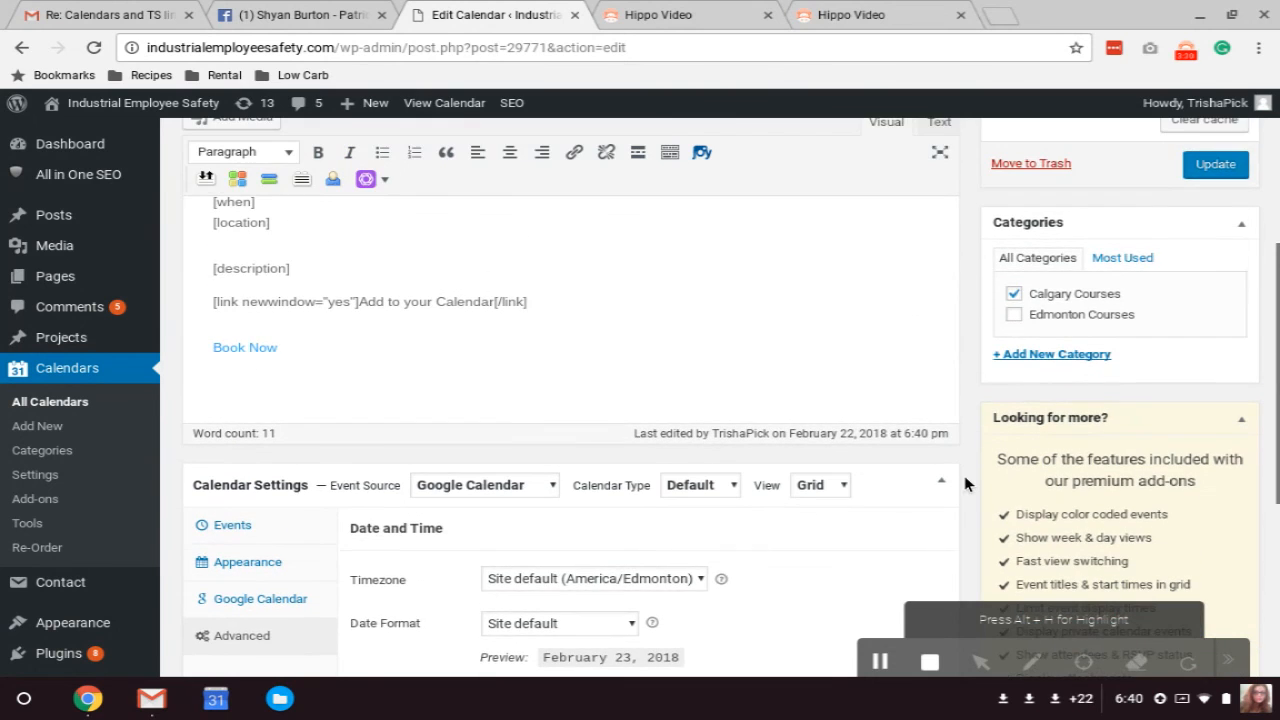
scroll(964, 475, "up", 1)
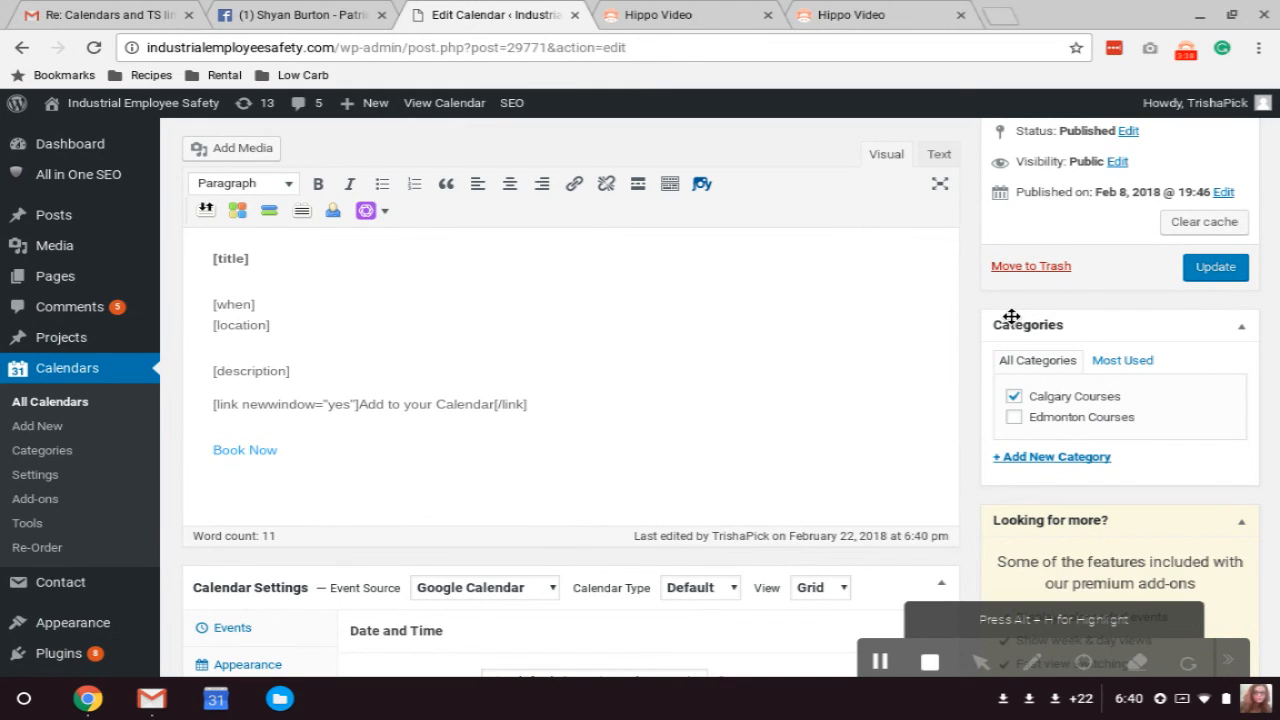
scroll(813, 305, "down", 5)
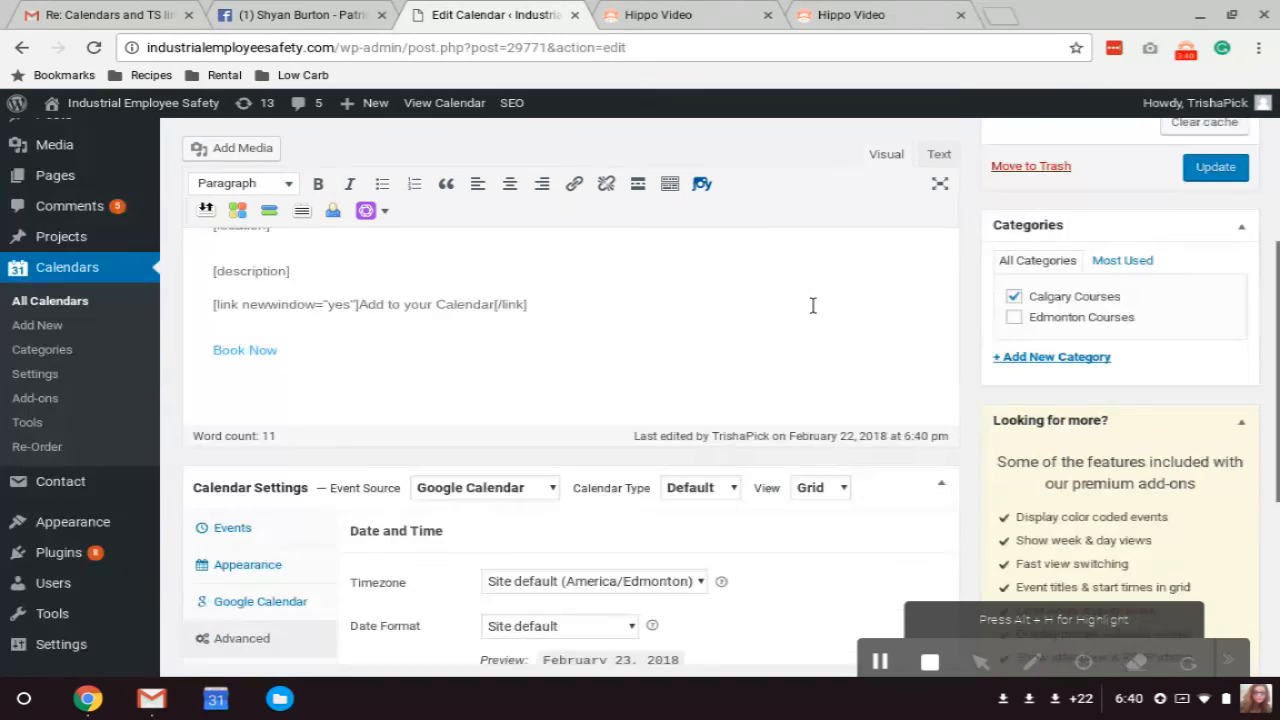
scroll(1187, 340, "up", 5)
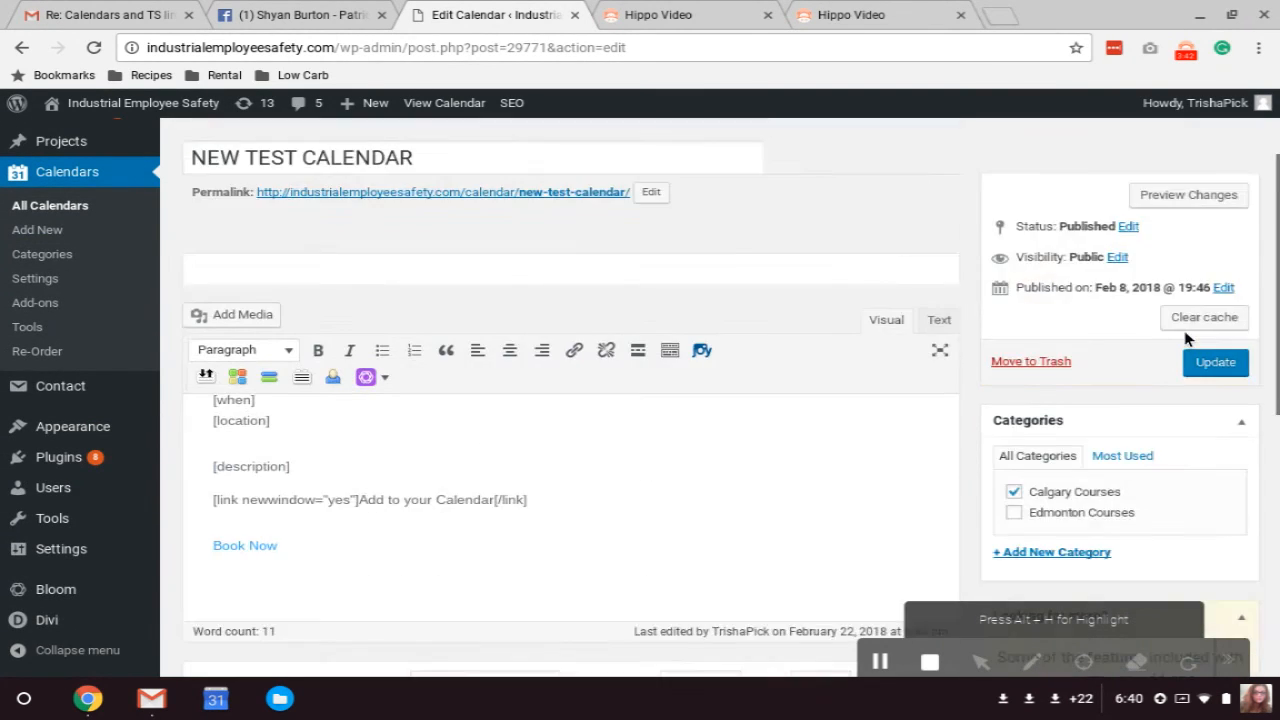
left_click(1185, 48)
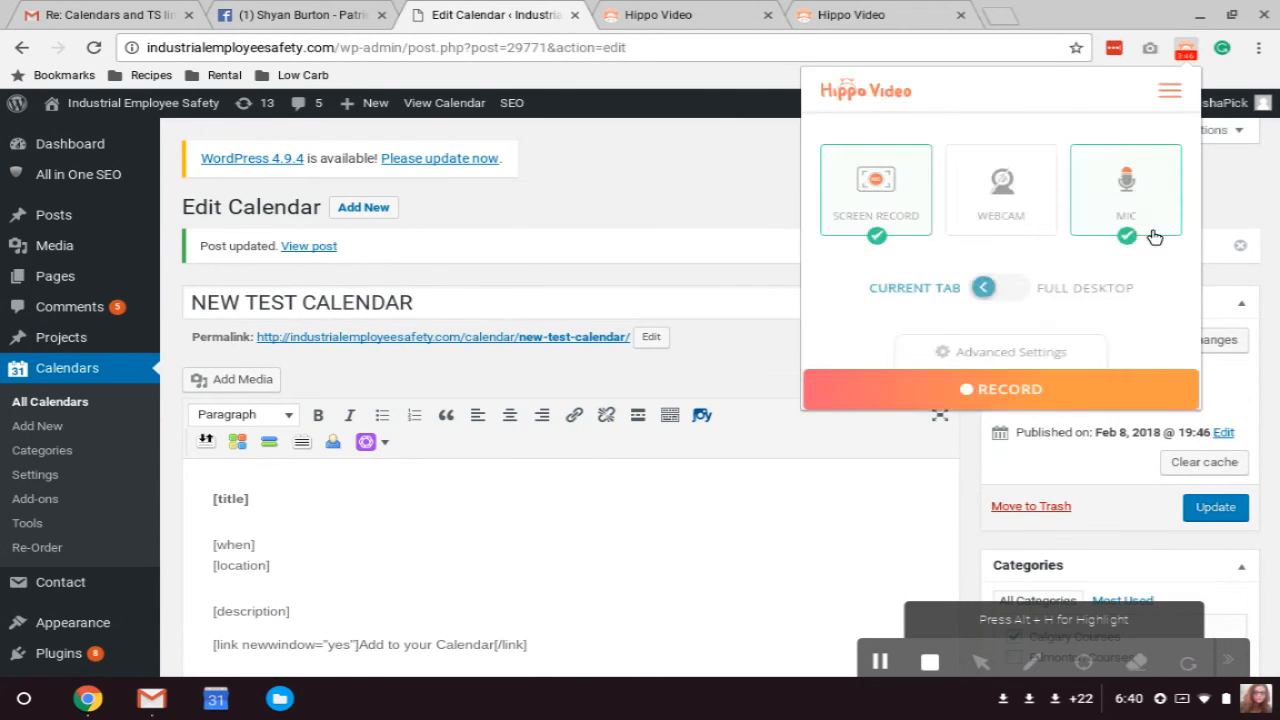
left_click(1000, 383)
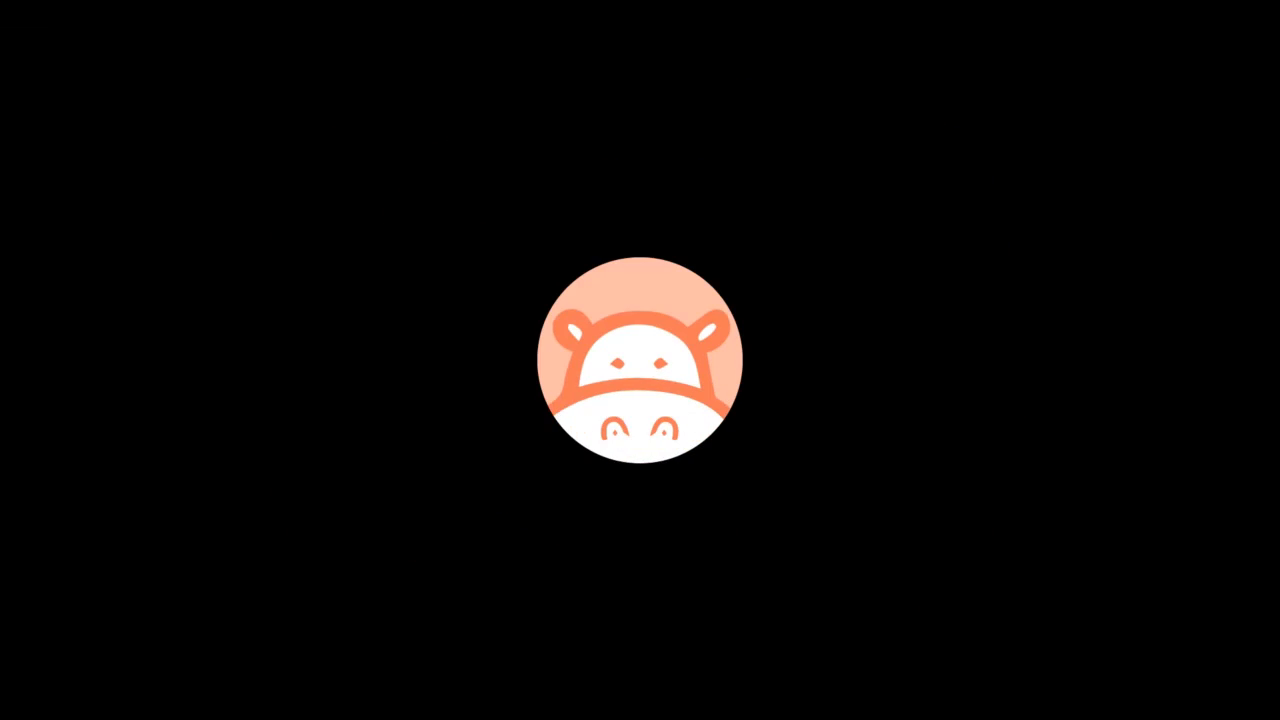